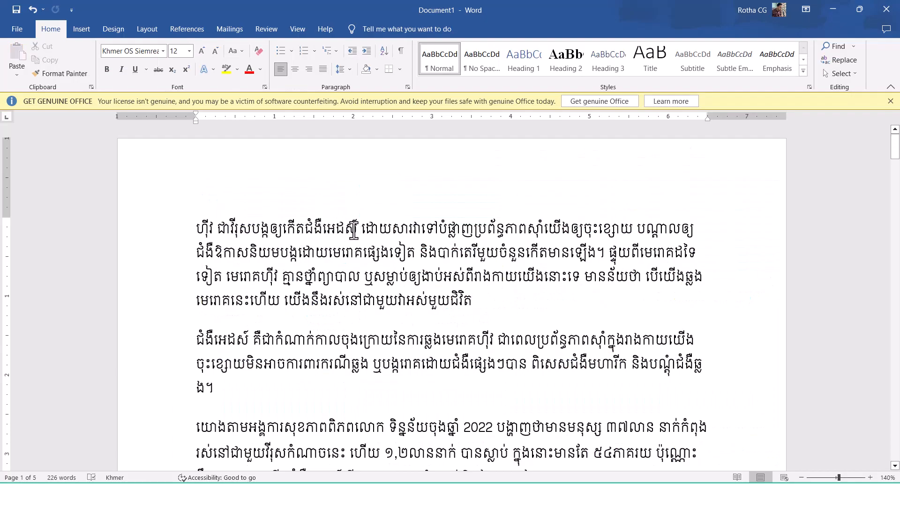
Step: Read through the Khmer script about HIV and AIDS in the Word document
{"action": "left_click_drag", "start_coordinate": [338, 229], "coordinate": [303, 234]}
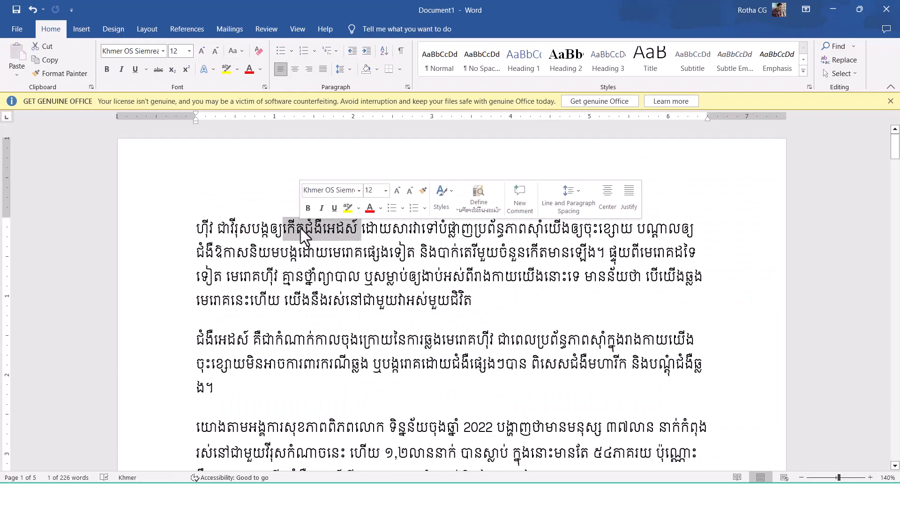
{"action": "left_click", "coordinate": [347, 234]}
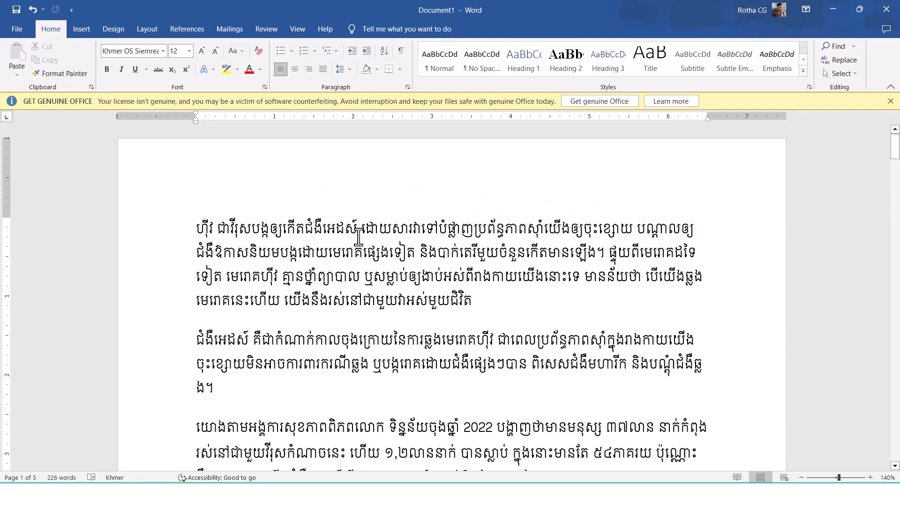
{"action": "left_click_drag", "start_coordinate": [365, 236], "coordinate": [287, 235]}
{"action": "scroll", "coordinate": [397, 294], "scroll_direction": "down", "scroll_amount": 4}
{"action": "scroll", "coordinate": [398, 295], "scroll_direction": "up", "scroll_amount": 4}
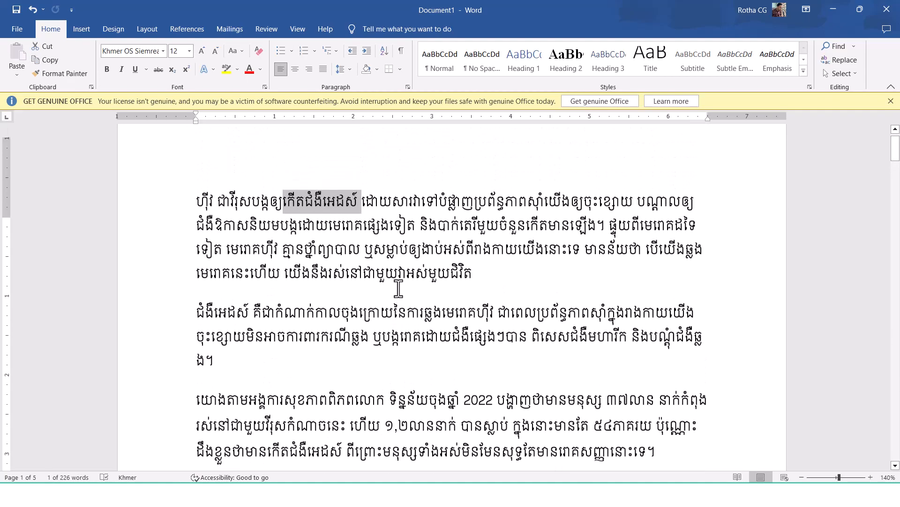
{"action": "left_click", "coordinate": [420, 286]}
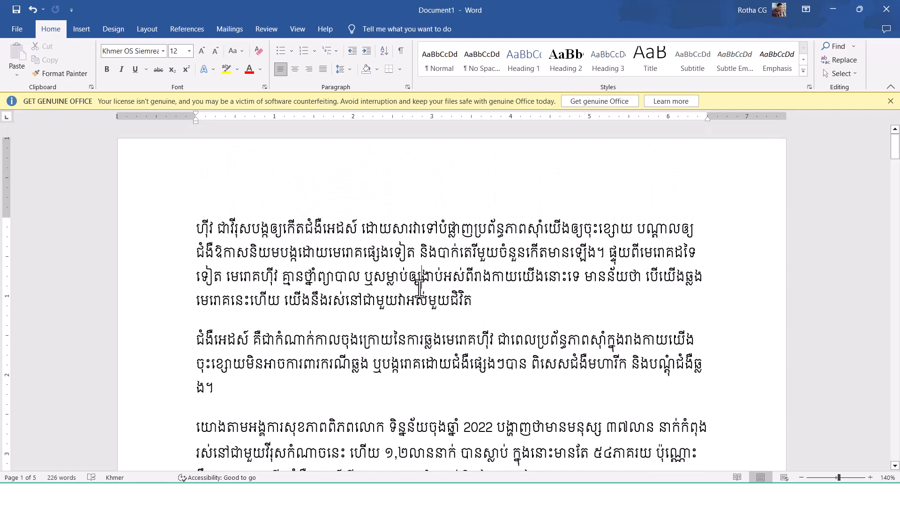
{"action": "scroll", "coordinate": [420, 286], "scroll_direction": "down", "scroll_amount": 8}
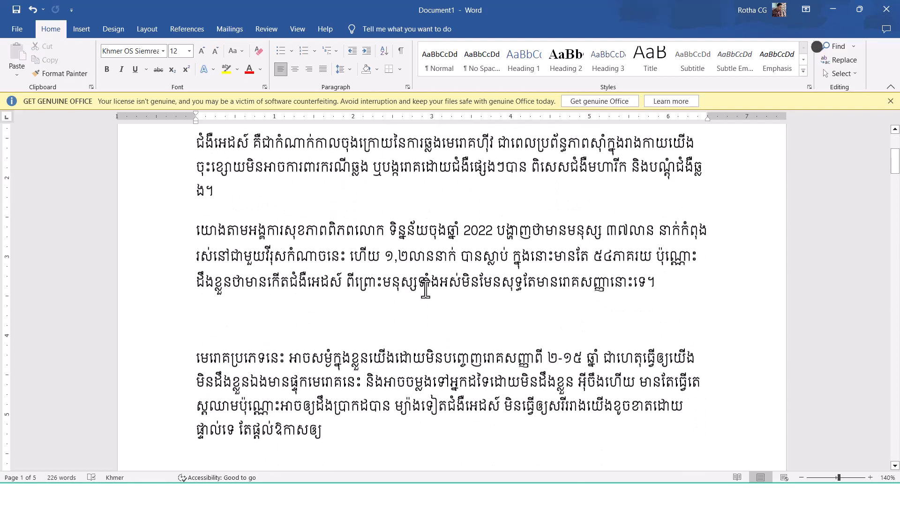
{"action": "scroll", "coordinate": [429, 287], "scroll_direction": "up", "scroll_amount": 7}
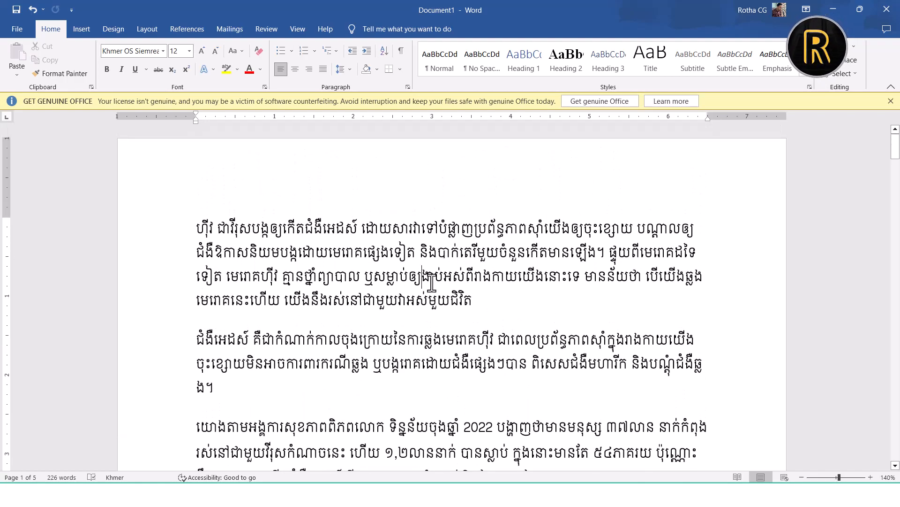
Step: Switch to the browser, open Pexels in a new tab and search its videos for "hiv aids"
{"action": "left_click", "coordinate": [834, 10]}
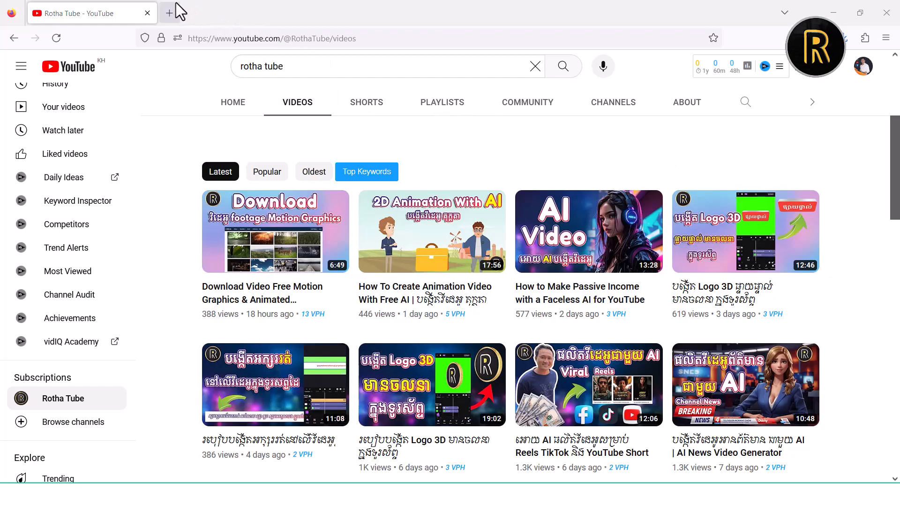
{"action": "left_click", "coordinate": [170, 13]}
{"action": "left_click", "coordinate": [572, 68]}
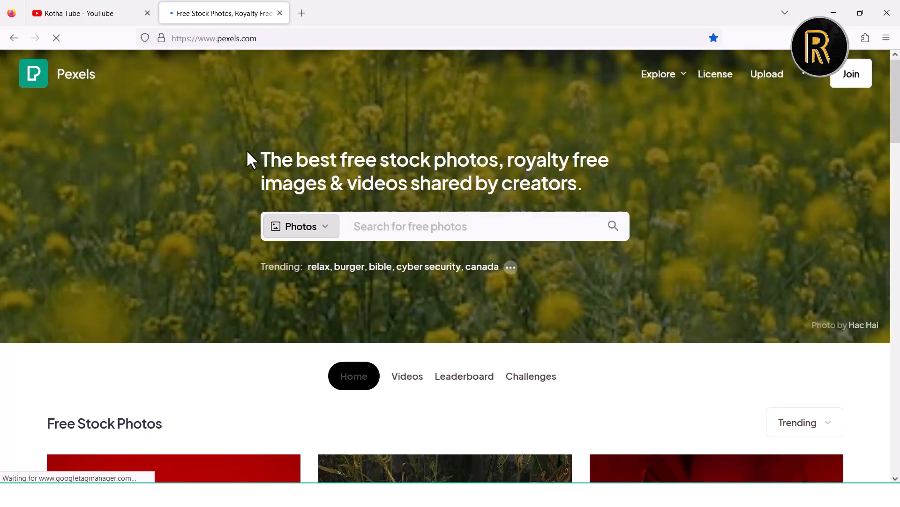
{"action": "left_click", "coordinate": [332, 223]}
{"action": "left_click", "coordinate": [311, 283]}
{"action": "left_click", "coordinate": [370, 231]}
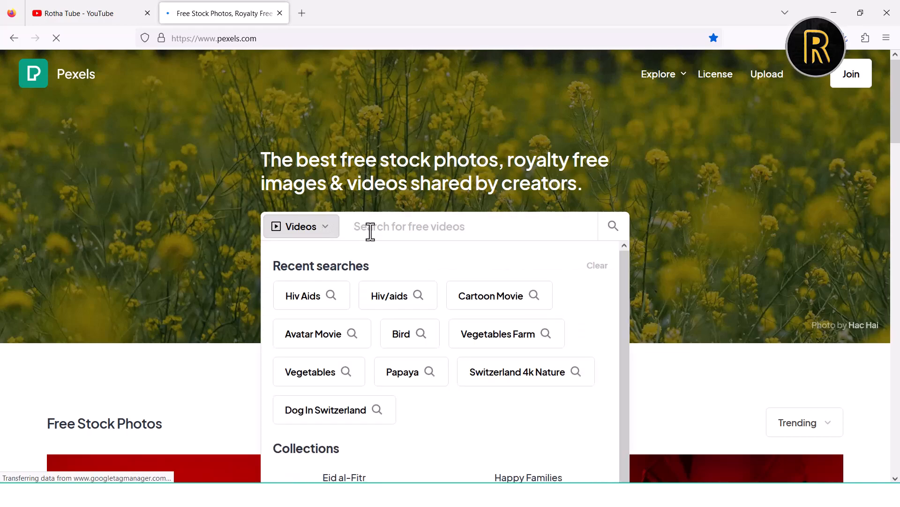
{"action": "left_click", "coordinate": [306, 306]}
Step: Browse the "hiv aids" video results for stock clips that suit the script
{"action": "scroll", "coordinate": [22, 250], "scroll_direction": "down", "scroll_amount": 15}
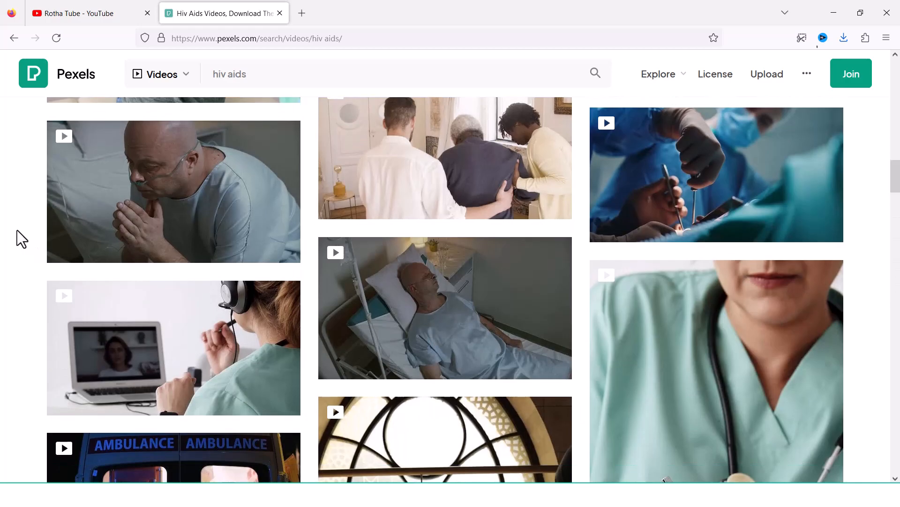
{"action": "scroll", "coordinate": [17, 229], "scroll_direction": "down", "scroll_amount": 8}
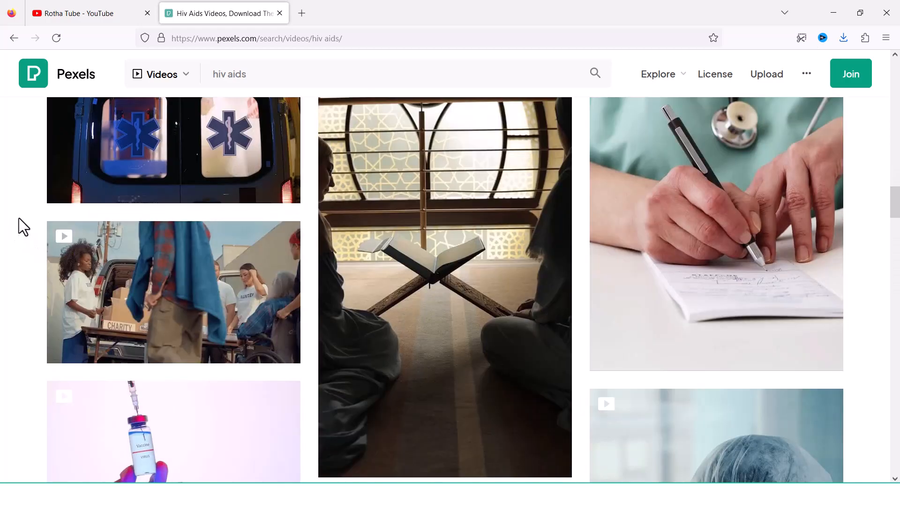
{"action": "scroll", "coordinate": [17, 223], "scroll_direction": "down", "scroll_amount": 8}
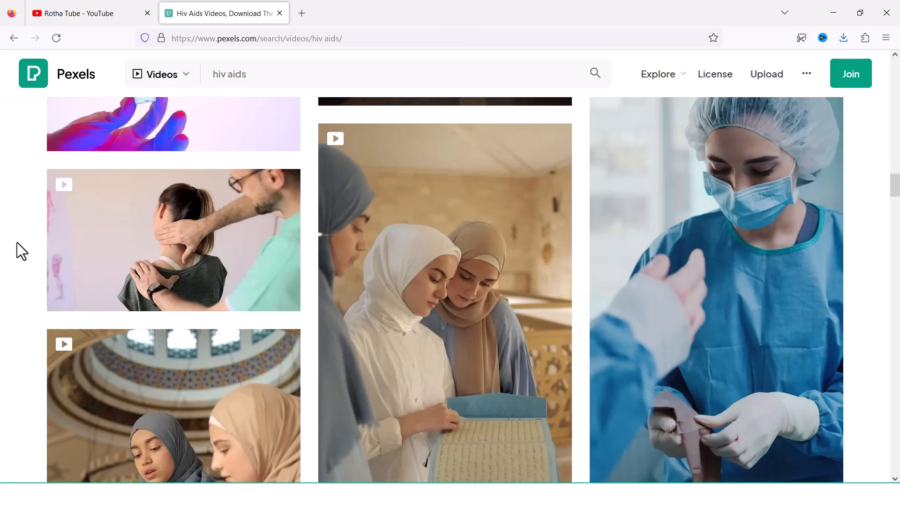
{"action": "scroll", "coordinate": [20, 242], "scroll_direction": "down", "scroll_amount": 6}
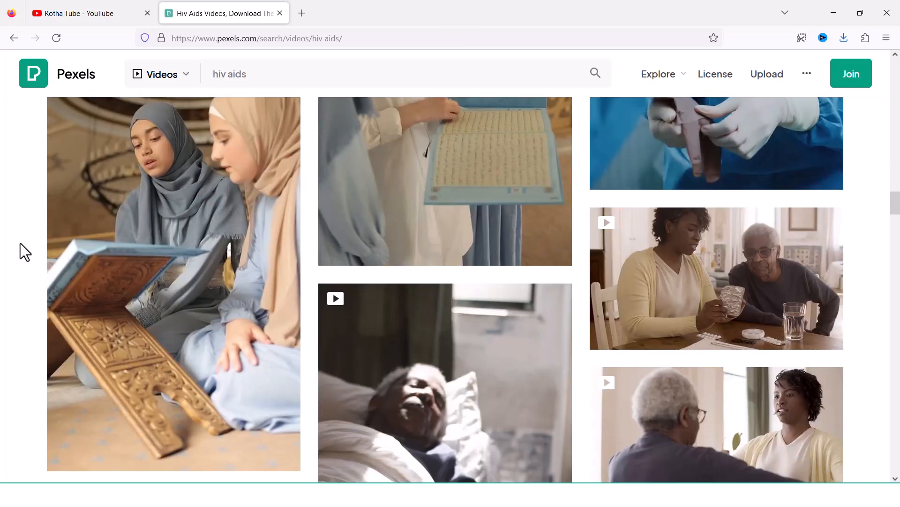
{"action": "scroll", "coordinate": [21, 243], "scroll_direction": "down", "scroll_amount": 5}
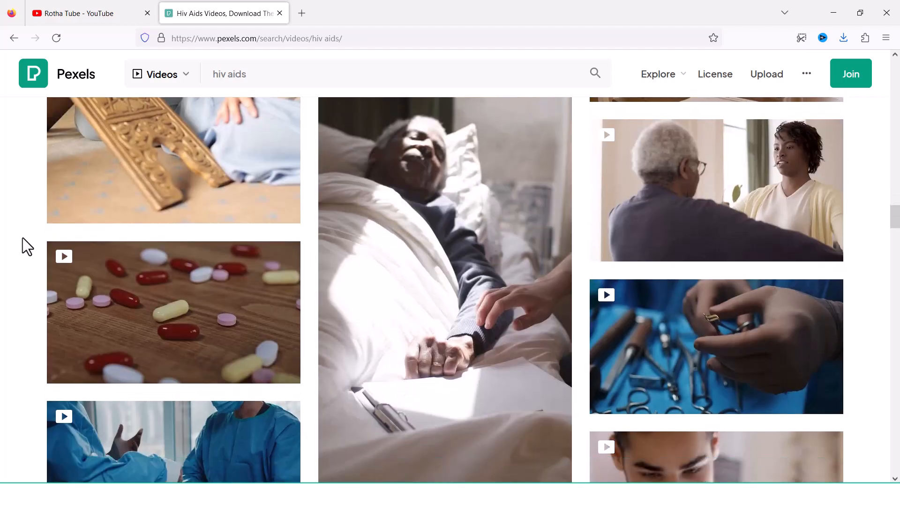
{"action": "scroll", "coordinate": [23, 239], "scroll_direction": "down", "scroll_amount": 8}
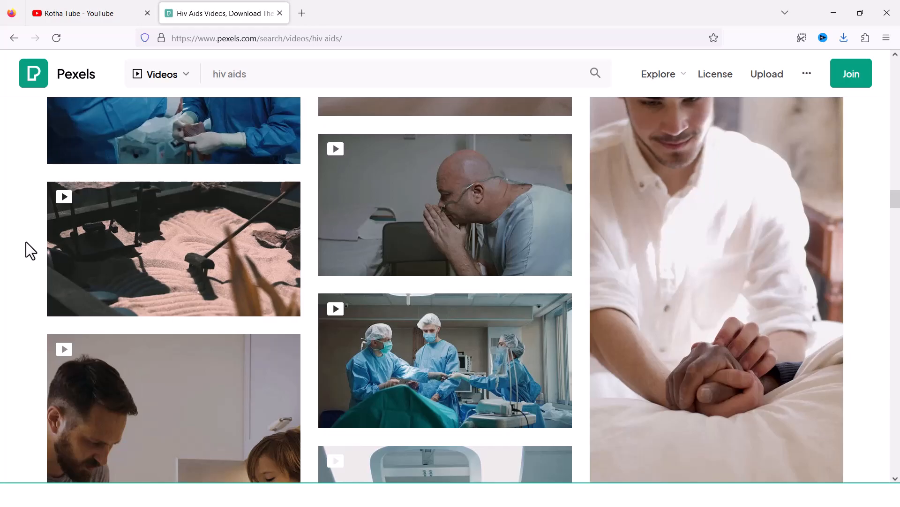
{"action": "scroll", "coordinate": [26, 242], "scroll_direction": "down", "scroll_amount": 5}
{"action": "scroll", "coordinate": [26, 243], "scroll_direction": "down", "scroll_amount": 5}
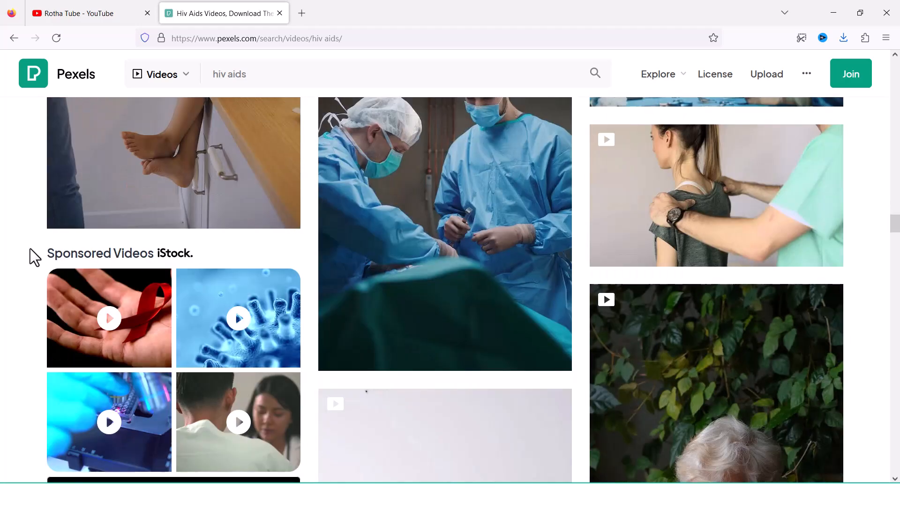
{"action": "scroll", "coordinate": [32, 246], "scroll_direction": "down", "scroll_amount": 6}
{"action": "scroll", "coordinate": [34, 240], "scroll_direction": "up", "scroll_amount": 20}
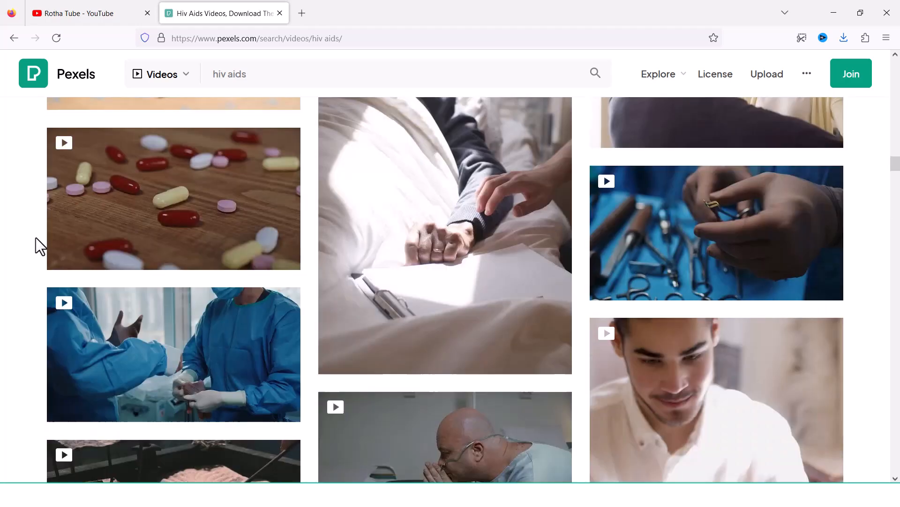
Step: Switch to File Explorer and look over the downloaded stock clips in the Downloads "New folder"
{"action": "key", "text": "alt+Tab"}
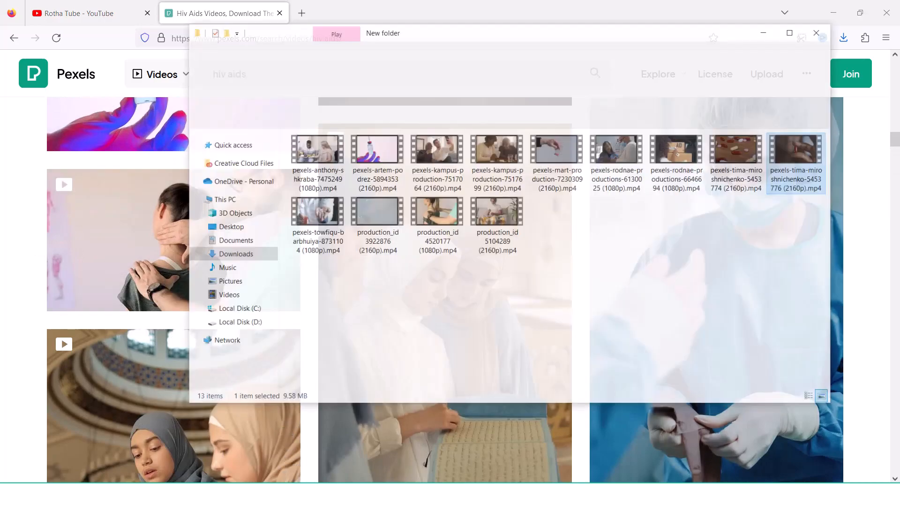
{"action": "left_click_drag", "start_coordinate": [812, 272], "coordinate": [316, 132]}
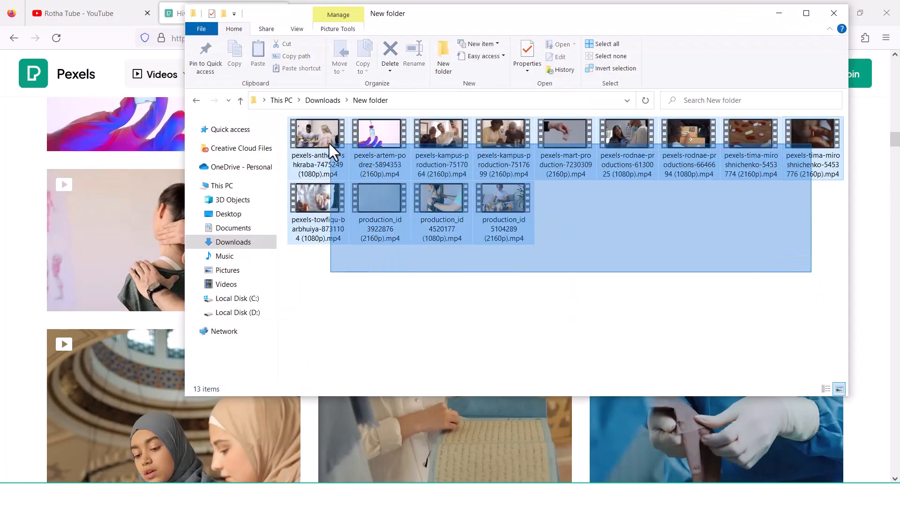
{"action": "left_click", "coordinate": [775, 286]}
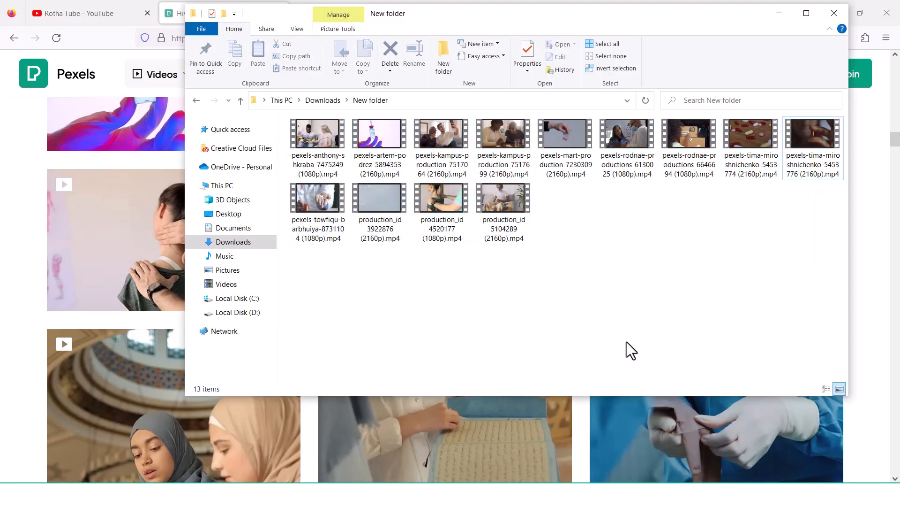
{"action": "left_click", "coordinate": [779, 14]}
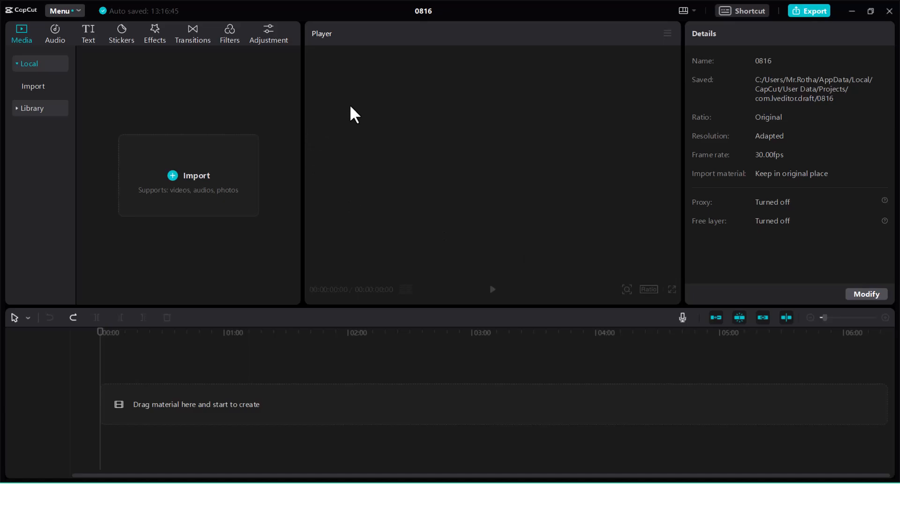
Step: Import all the MP4 clips from the Downloads "New folder" into the CapCut project 0816
{"action": "left_click", "coordinate": [220, 162]}
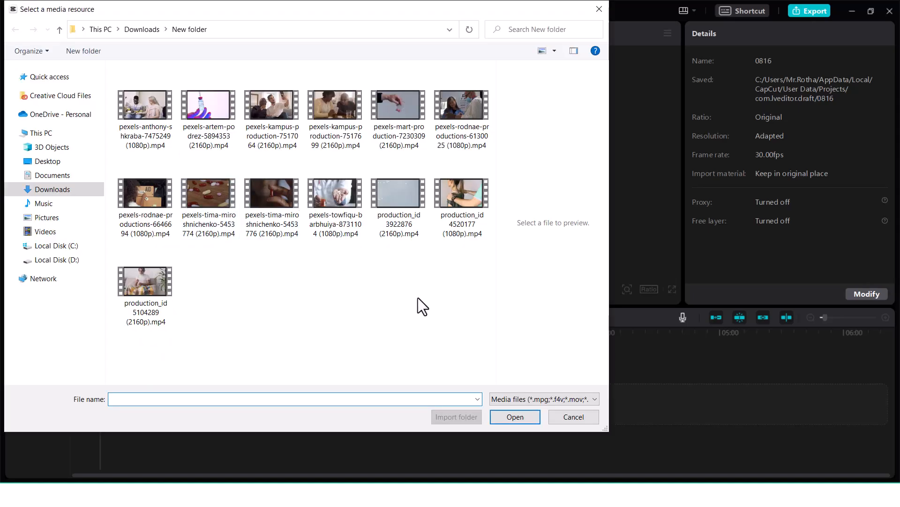
{"action": "left_click_drag", "start_coordinate": [421, 286], "coordinate": [117, 86]}
{"action": "left_click", "coordinate": [514, 412]}
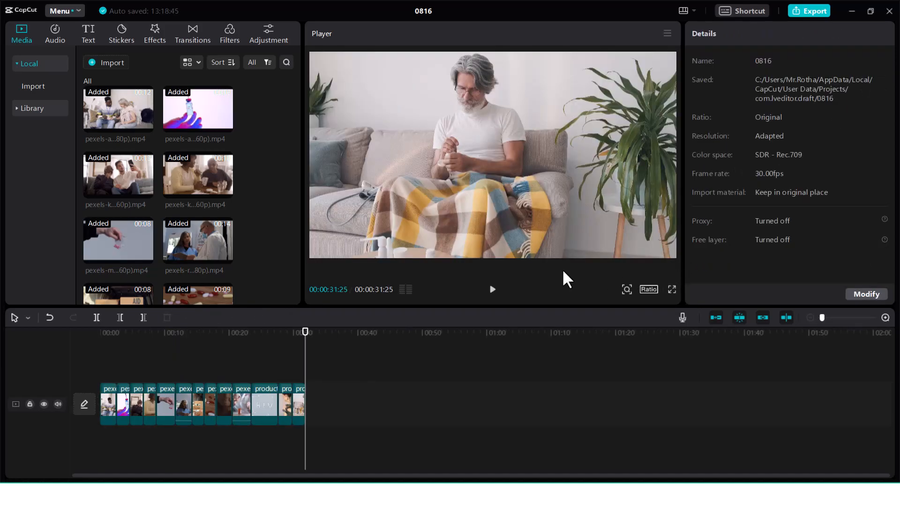
Step: Export the assembled video as 0816 in 1080P, H.264, mp4 at 60fps without publishing it
{"action": "left_click", "coordinate": [808, 14]}
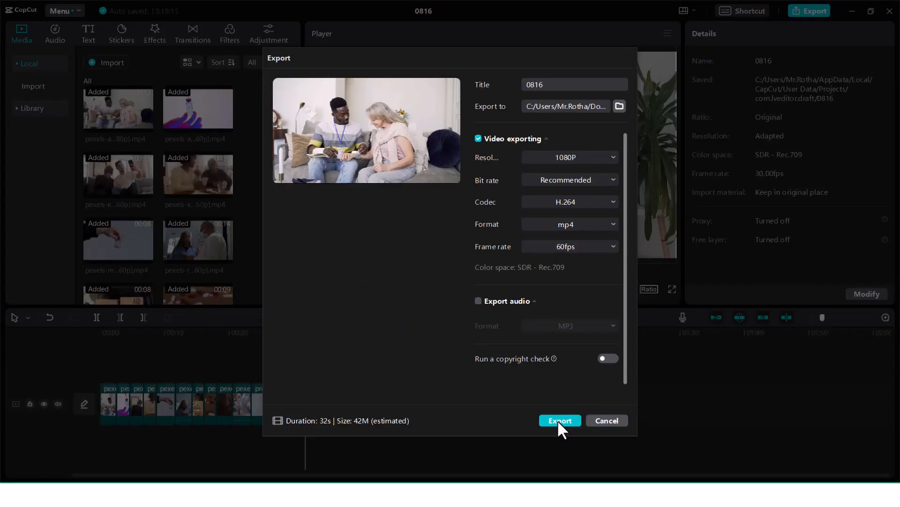
{"action": "left_click", "coordinate": [557, 419]}
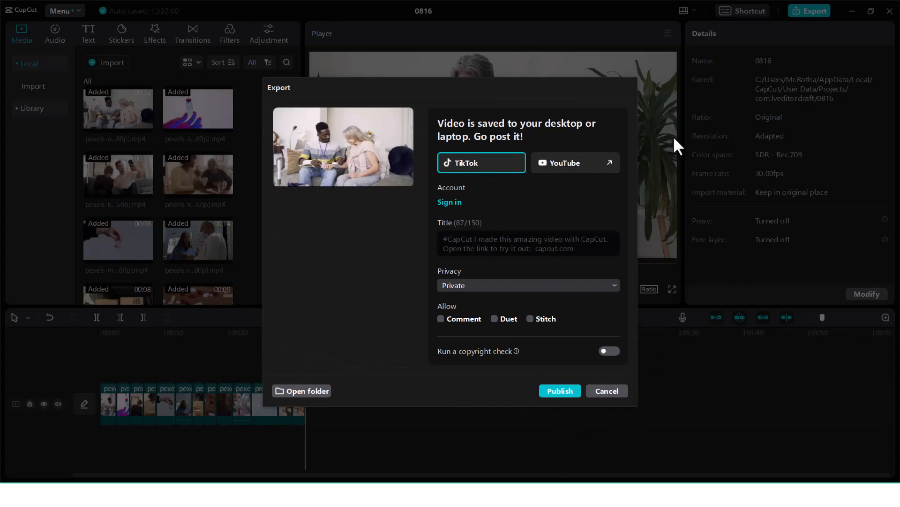
{"action": "left_click", "coordinate": [605, 390]}
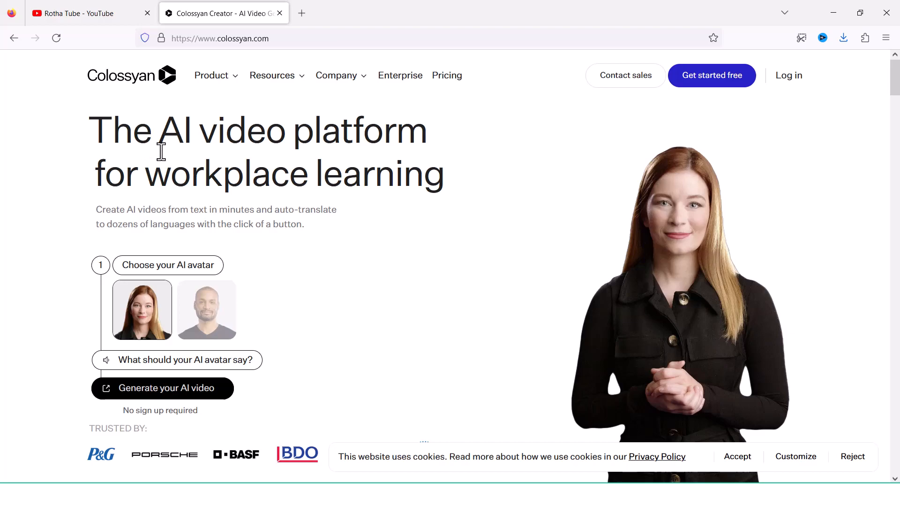
Step: Start a free Colossyan video and replace the first scene's sample narration with the copied Khmer script, removing the trailing blank line
{"action": "left_click", "coordinate": [709, 82]}
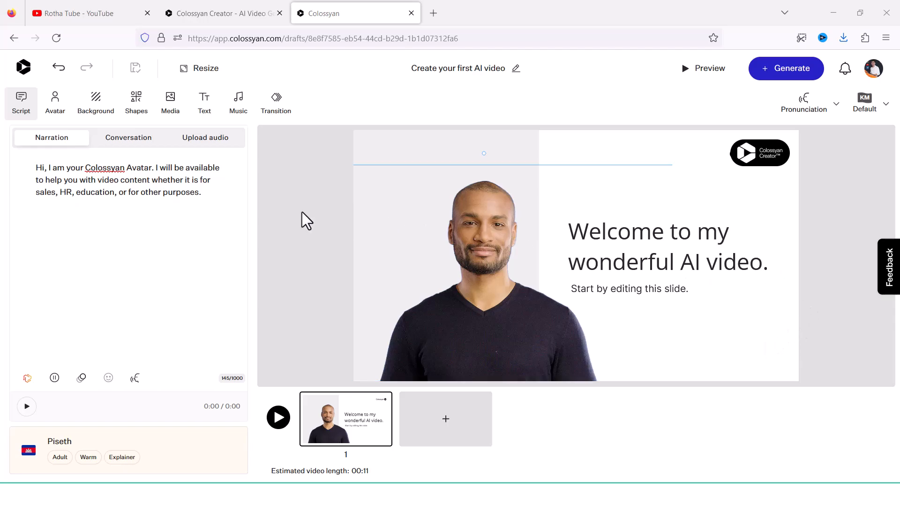
{"action": "left_click_drag", "start_coordinate": [202, 193], "coordinate": [31, 172]}
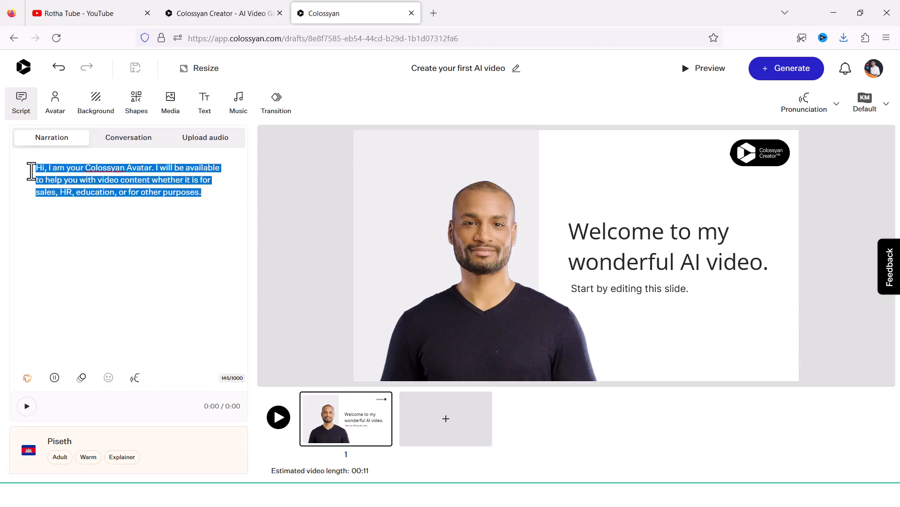
{"action": "key", "text": "BackSpace"}
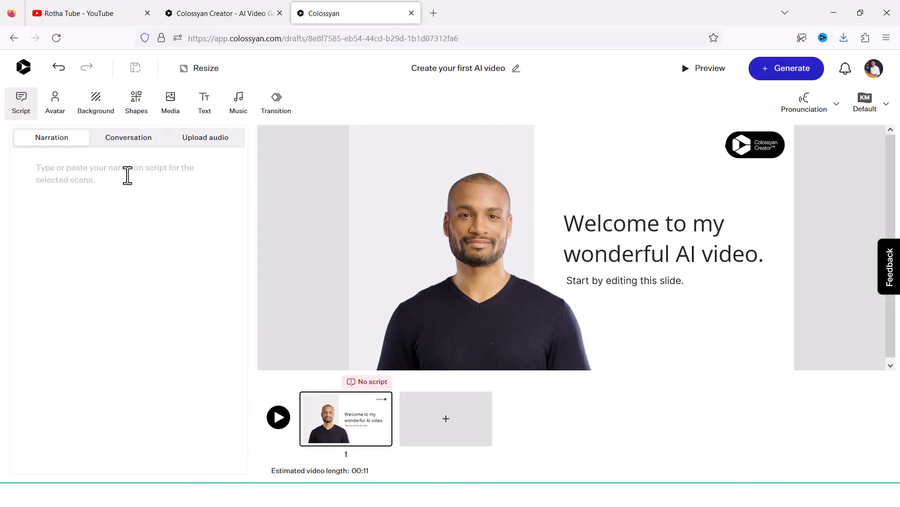
{"action": "left_click", "coordinate": [103, 172]}
{"action": "right_click", "coordinate": [103, 172]}
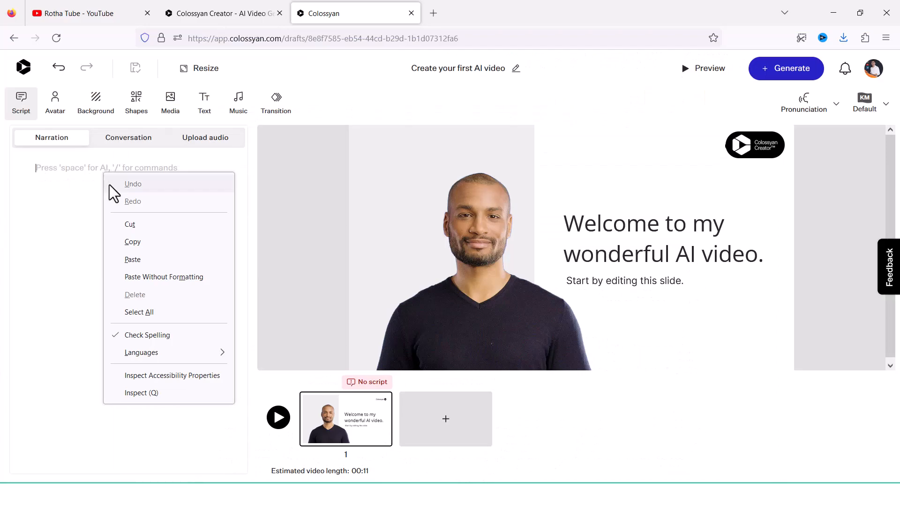
{"action": "left_click", "coordinate": [137, 257]}
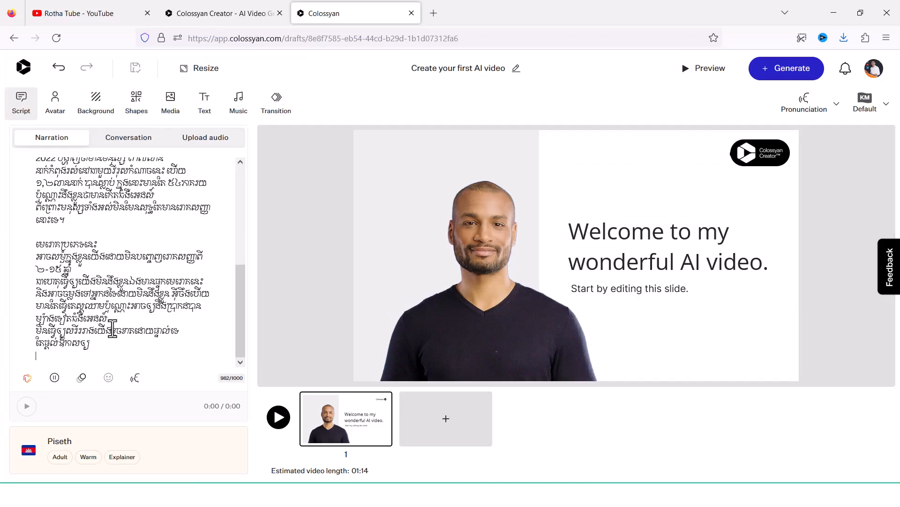
{"action": "key", "text": "BackSpace"}
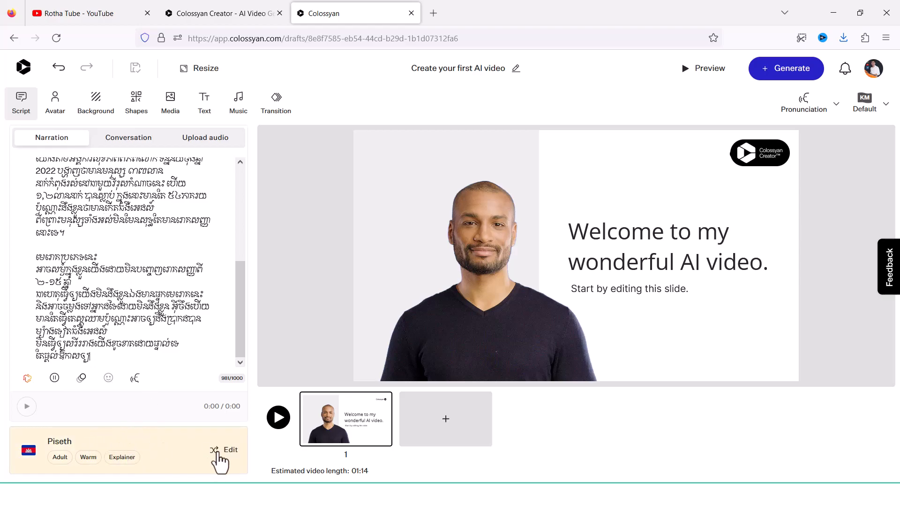
Step: Examine the voices available for the scene and their age and tone filters, leaving the voice selection unapplied
{"action": "left_click", "coordinate": [231, 451]}
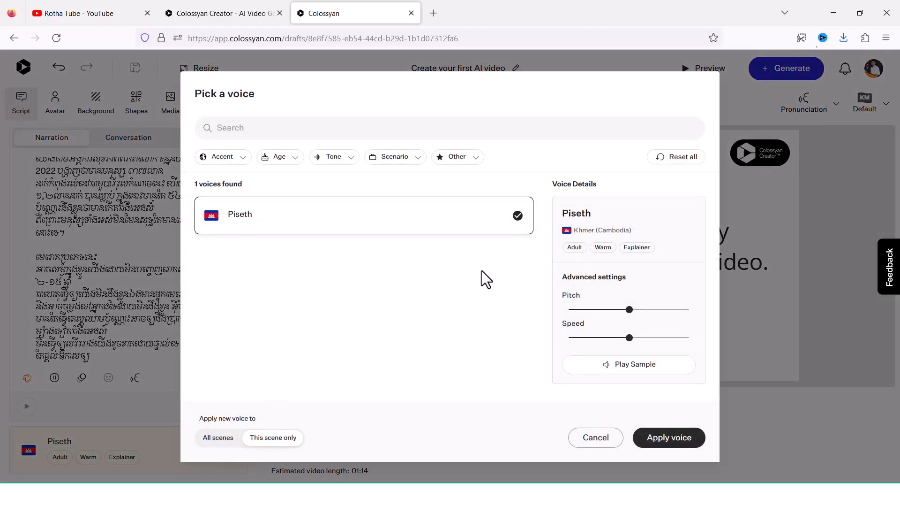
{"action": "left_click", "coordinate": [286, 160]}
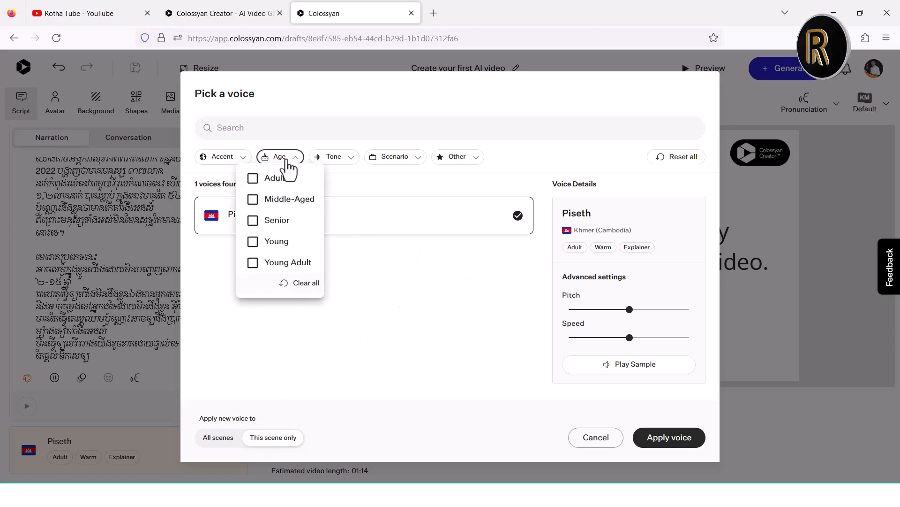
{"action": "left_click", "coordinate": [349, 184]}
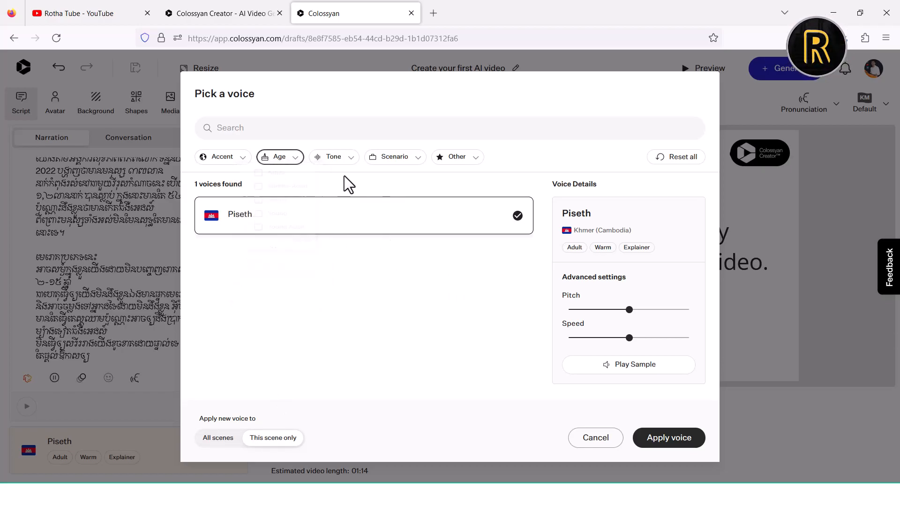
{"action": "left_click", "coordinate": [347, 159]}
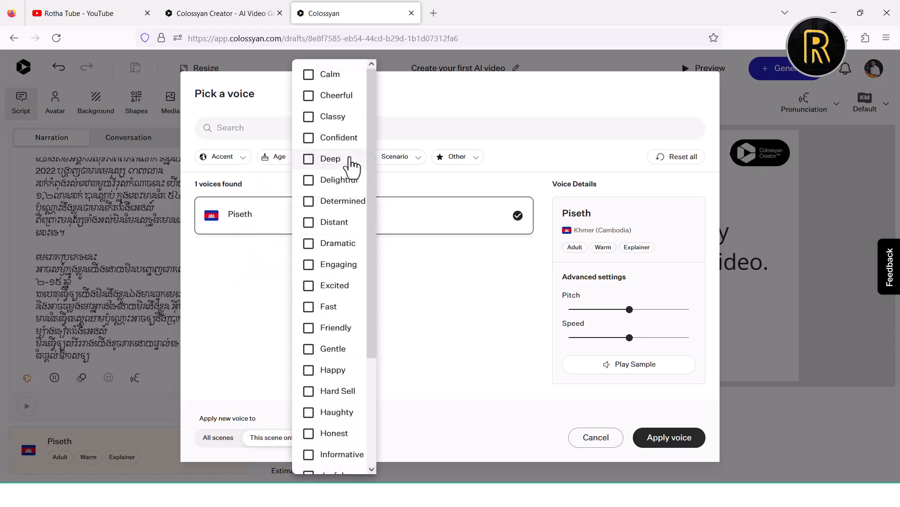
{"action": "left_click", "coordinate": [468, 192]}
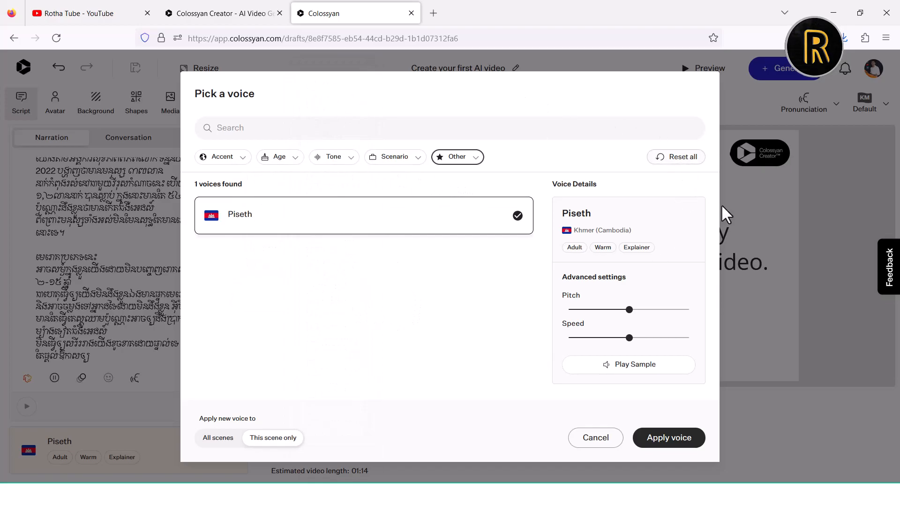
{"action": "left_click", "coordinate": [597, 443]}
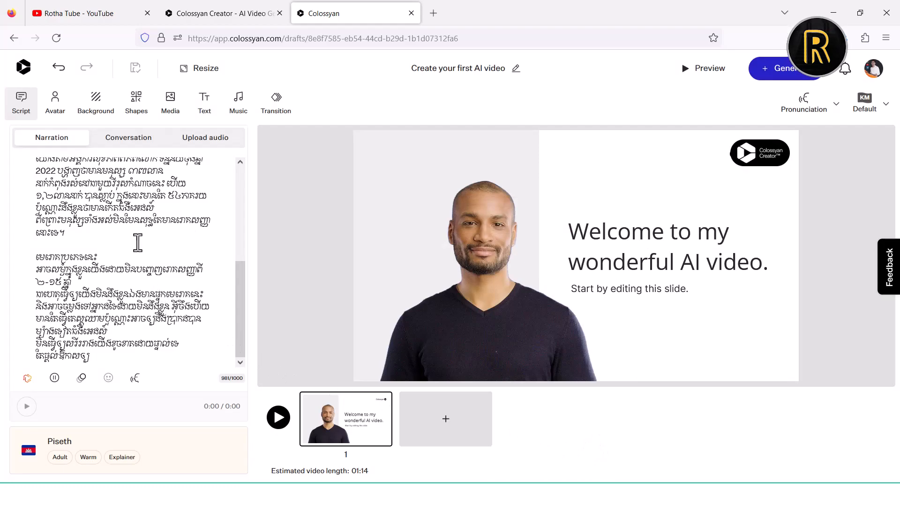
Step: Replace the scene's male avatar Jason with the female avatar Emily in the checked blazer
{"action": "left_click", "coordinate": [57, 112]}
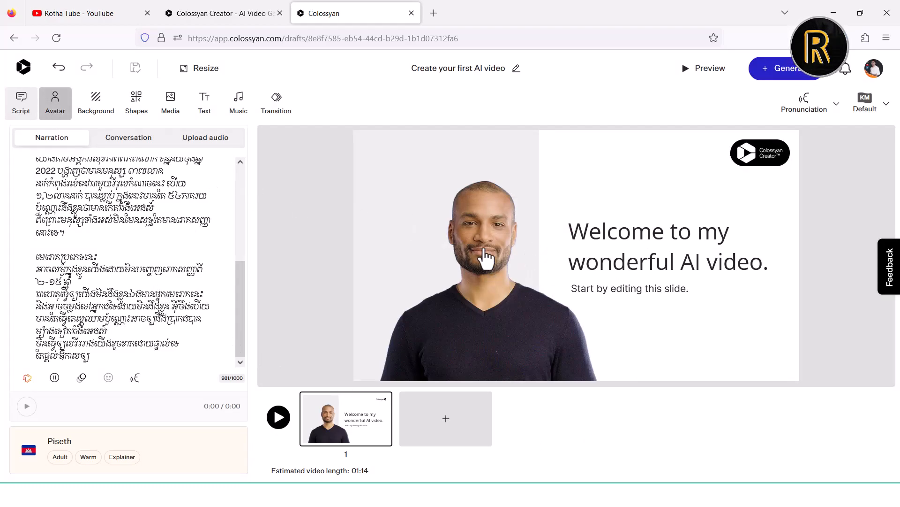
{"action": "left_click", "coordinate": [485, 279]}
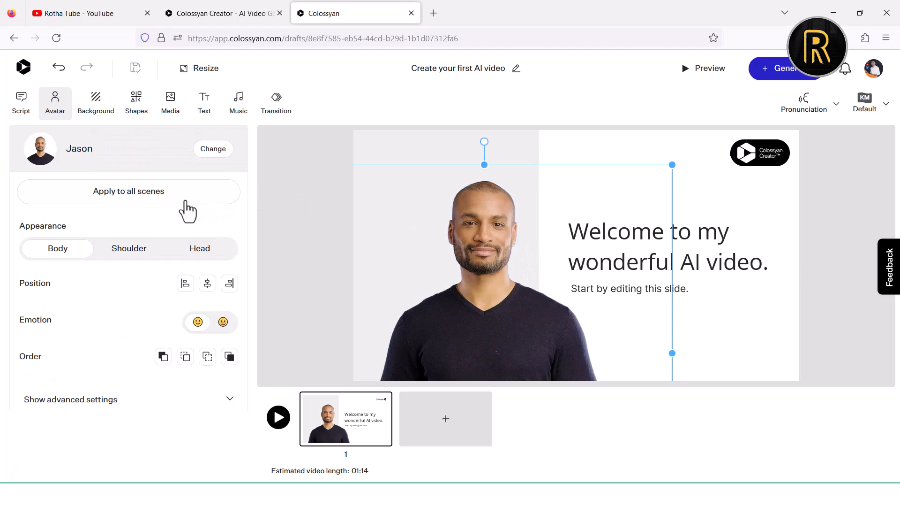
{"action": "left_click", "coordinate": [213, 151]}
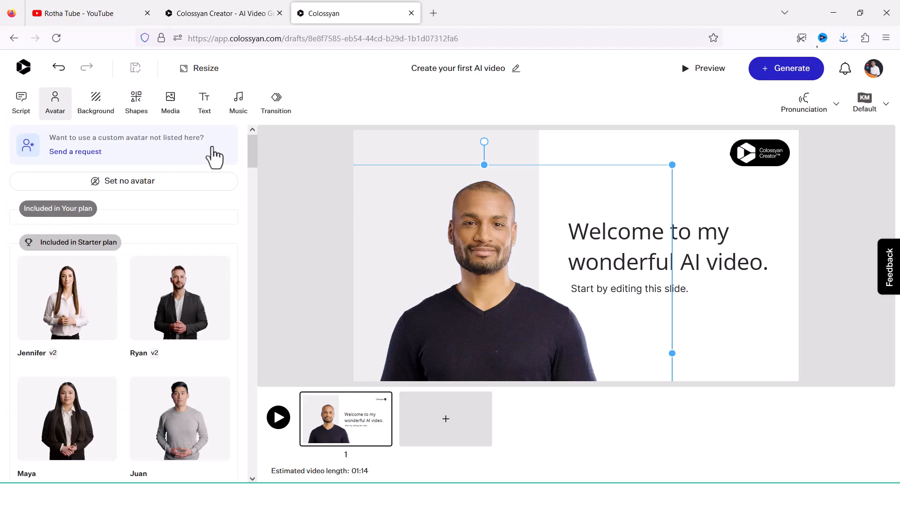
{"action": "left_click_drag", "start_coordinate": [254, 147], "coordinate": [254, 236]}
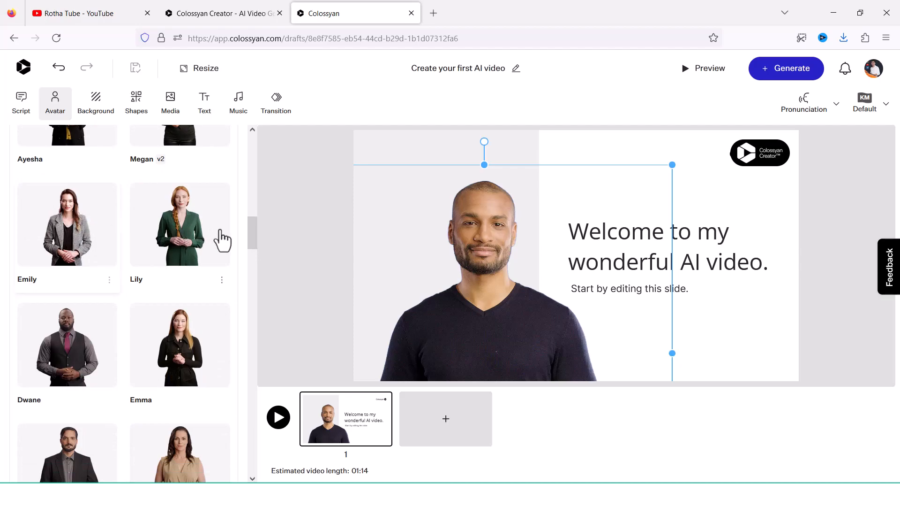
{"action": "left_click_drag", "start_coordinate": [257, 237], "coordinate": [250, 178]}
{"action": "scroll", "coordinate": [250, 187], "scroll_direction": "down", "scroll_amount": 5}
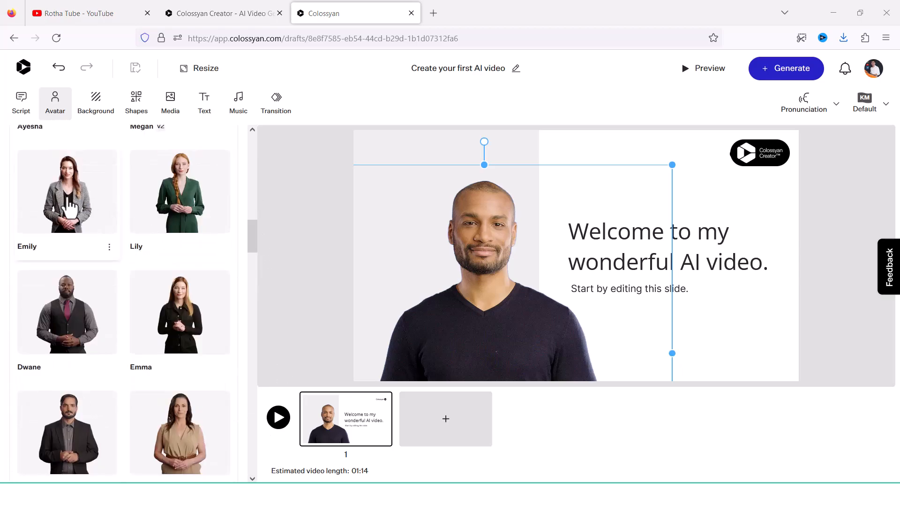
{"action": "left_click", "coordinate": [73, 194]}
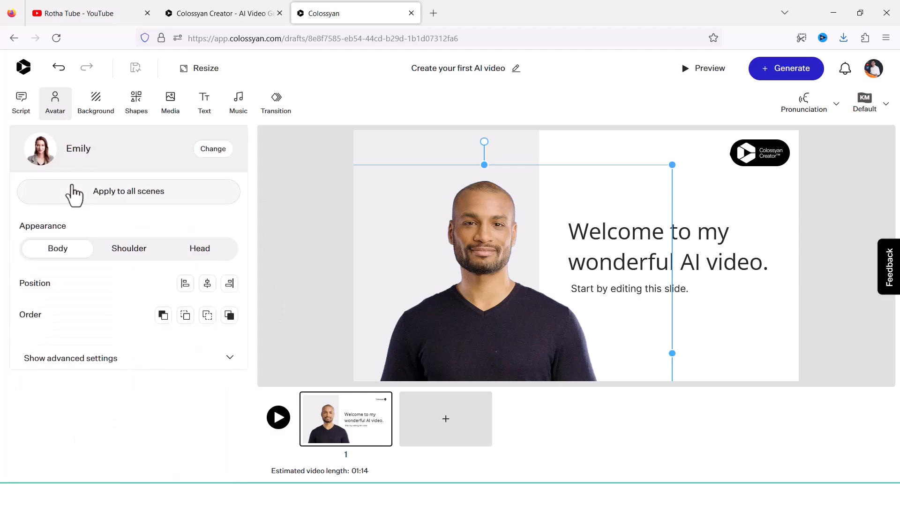
Step: Scale the Emily avatar down to the slide's full height and delete the welcome title and its subtitle text
{"action": "left_click_drag", "start_coordinate": [671, 310], "coordinate": [609, 307]}
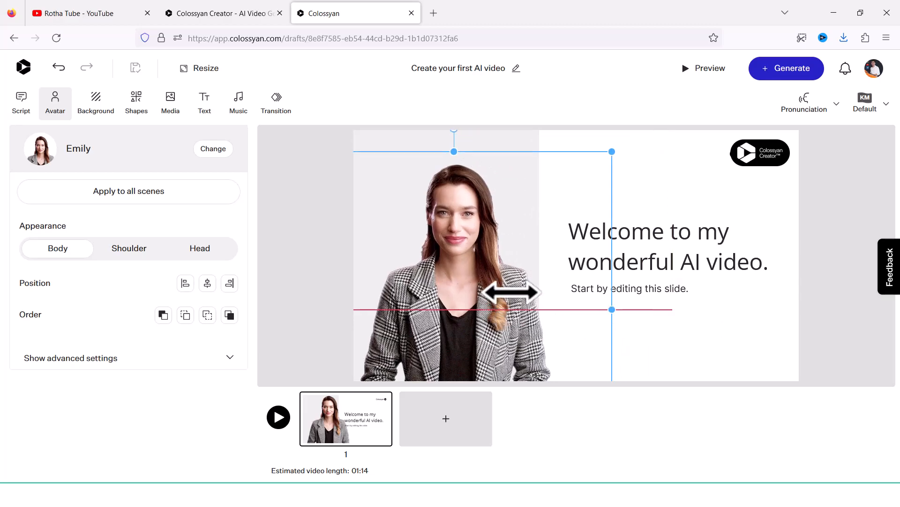
{"action": "left_click_drag", "start_coordinate": [474, 276], "coordinate": [471, 298]}
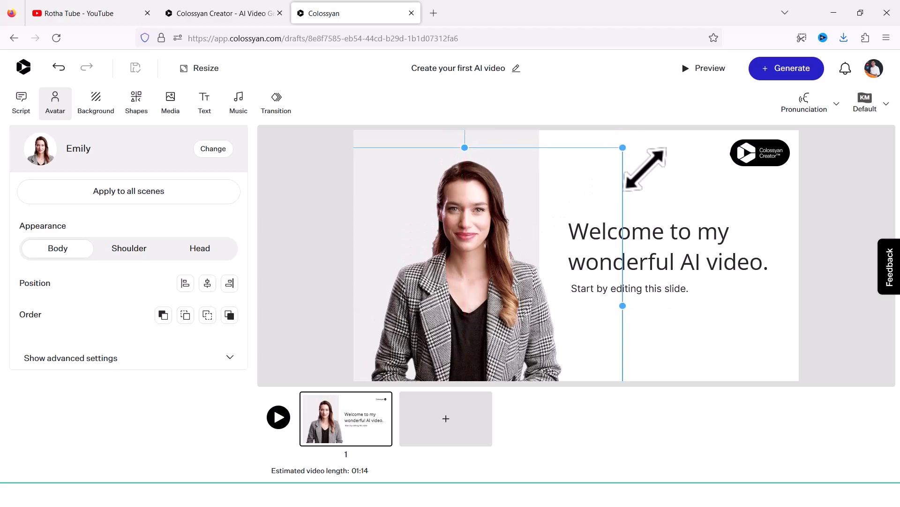
{"action": "left_click", "coordinate": [379, 145]}
{"action": "left_click", "coordinate": [378, 141]}
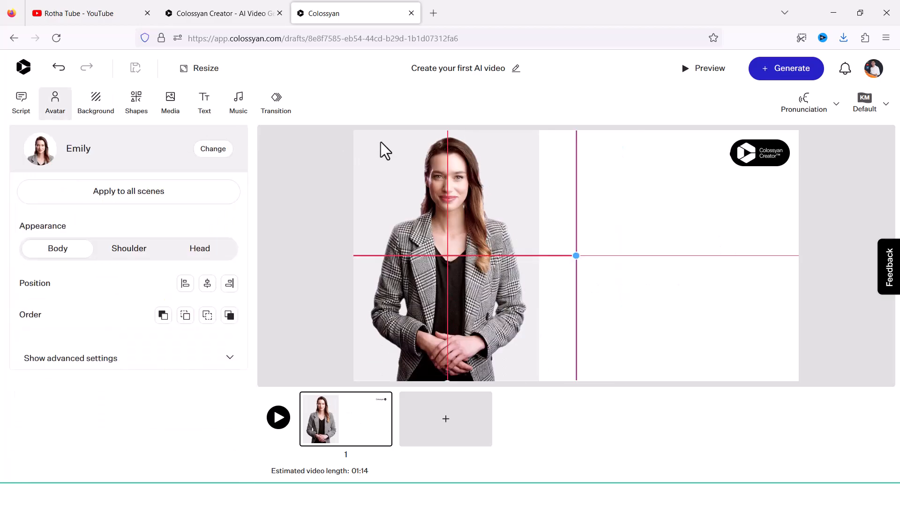
Step: Move the avatar to about the middle of the slide and delete the grey rectangle behind her
{"action": "left_click_drag", "start_coordinate": [476, 216], "coordinate": [581, 209]}
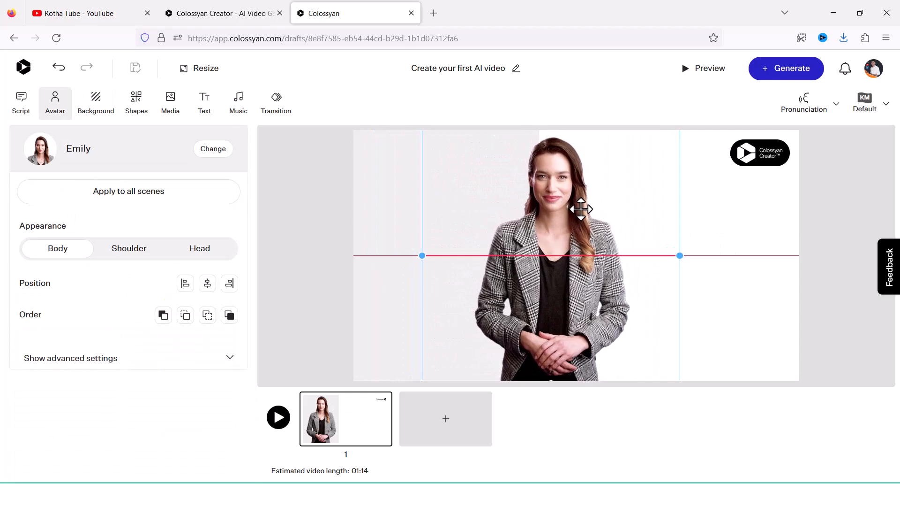
{"action": "left_click", "coordinate": [386, 177]}
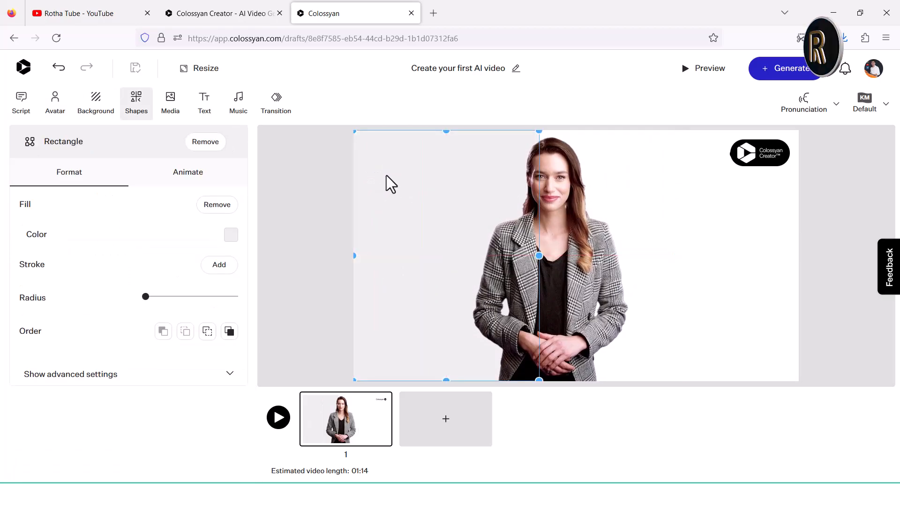
{"action": "key", "text": "Delete"}
{"action": "left_click_drag", "start_coordinate": [561, 249], "coordinate": [585, 251]}
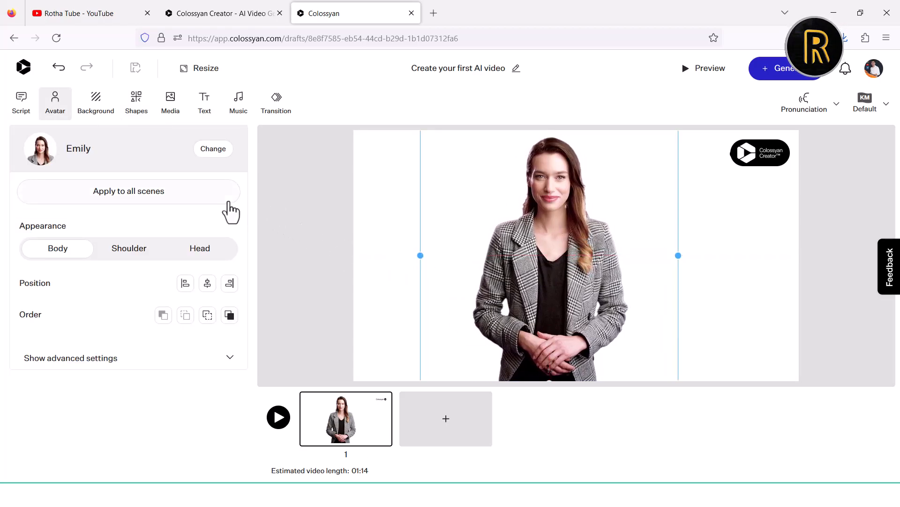
Step: Set the scene background to the custom bright green colour #00FF49
{"action": "left_click", "coordinate": [109, 105]}
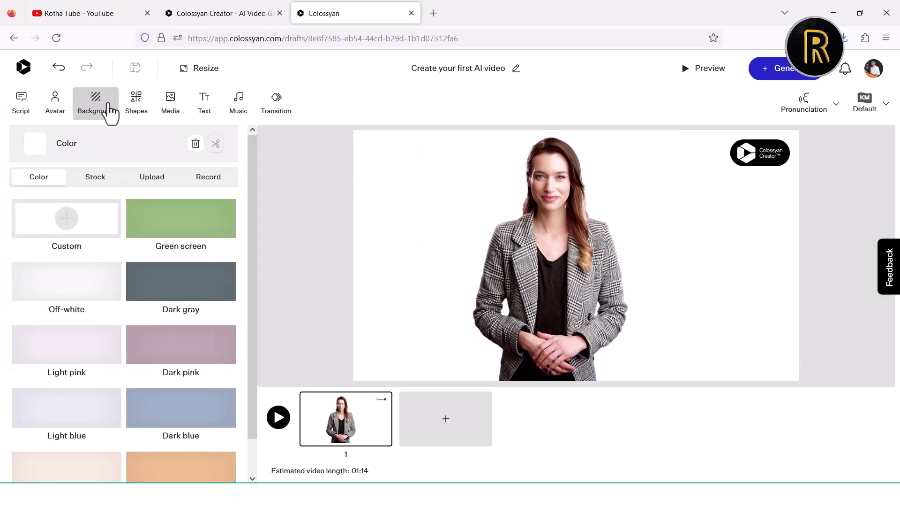
{"action": "left_click", "coordinate": [77, 221]}
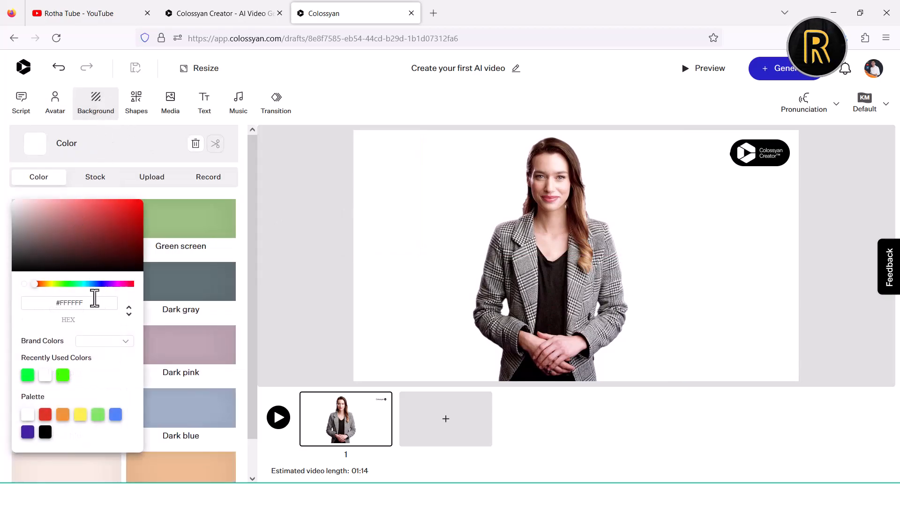
{"action": "left_click", "coordinate": [75, 283]}
{"action": "left_click", "coordinate": [142, 201]}
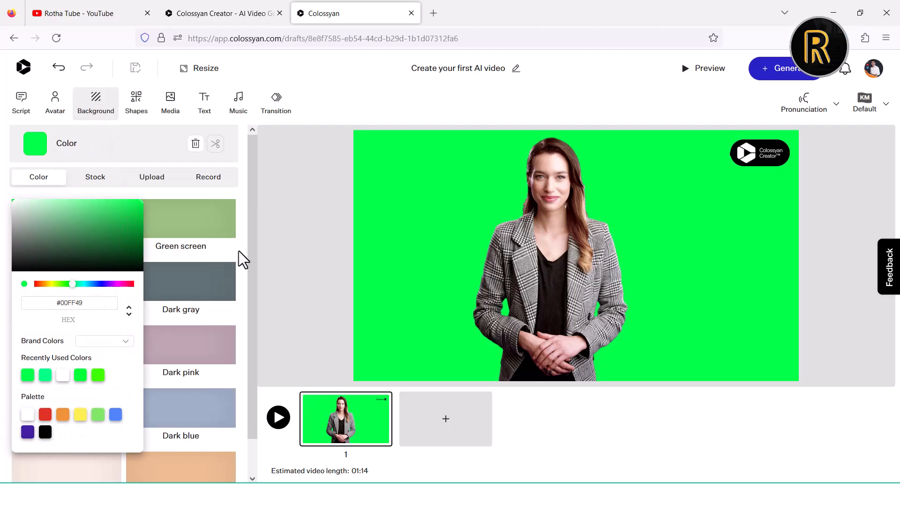
{"action": "left_click", "coordinate": [240, 250]}
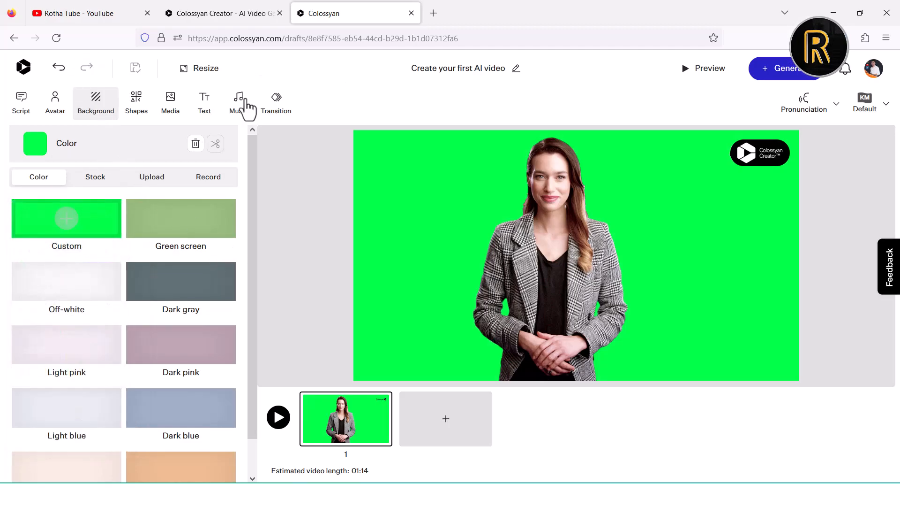
Step: Look over the Khmer narration script of the scene
{"action": "left_click", "coordinate": [21, 101]}
{"action": "scroll", "coordinate": [188, 249], "scroll_direction": "down", "scroll_amount": 3}
{"action": "scroll", "coordinate": [190, 245], "scroll_direction": "up", "scroll_amount": 3}
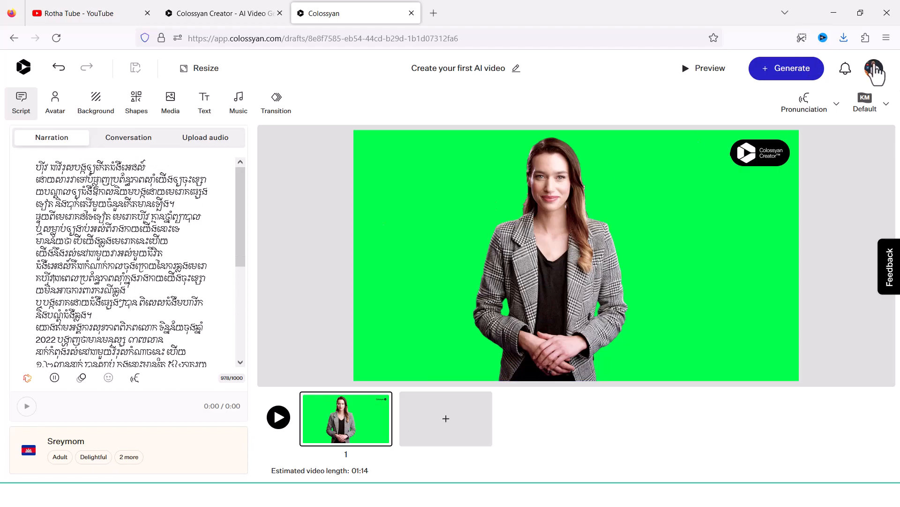
Step: Generate "Create your first AI video" at 1080p HD without subtitles and download the finished video
{"action": "left_click", "coordinate": [790, 75]}
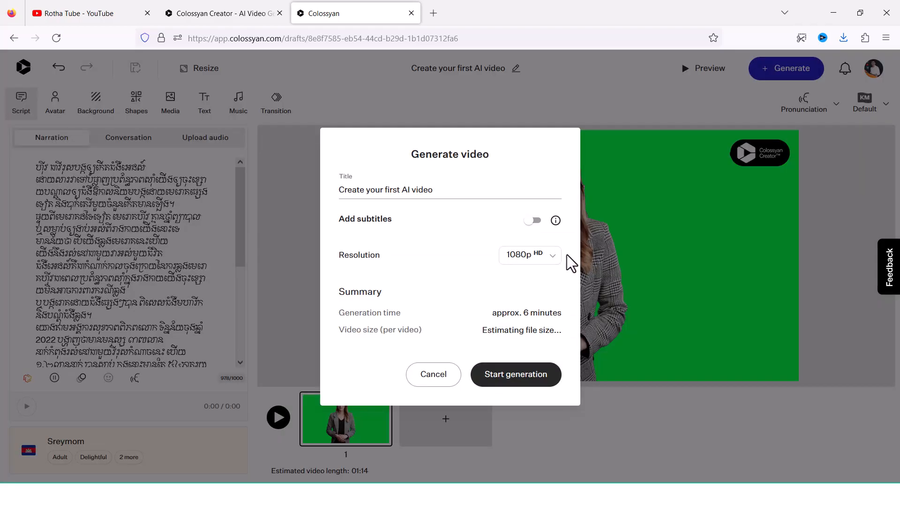
{"action": "left_click", "coordinate": [556, 259]}
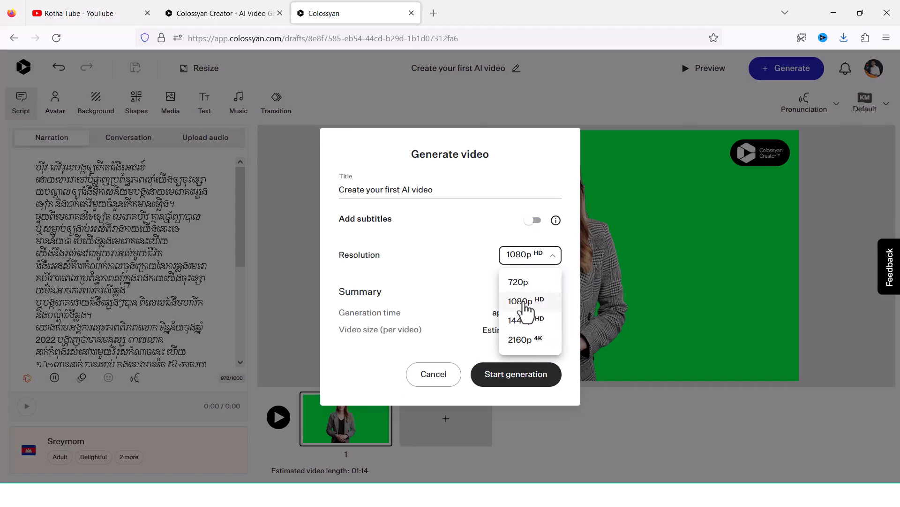
{"action": "left_click", "coordinate": [521, 301]}
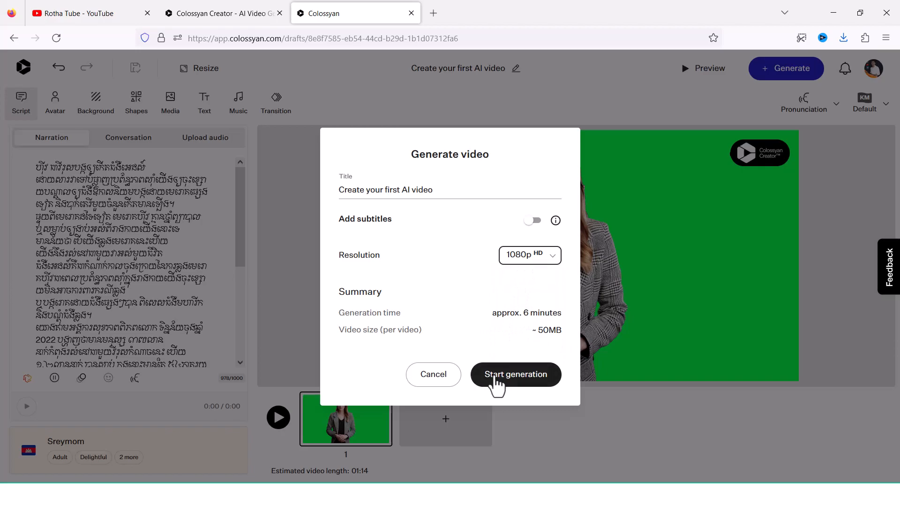
{"action": "left_click", "coordinate": [520, 381]}
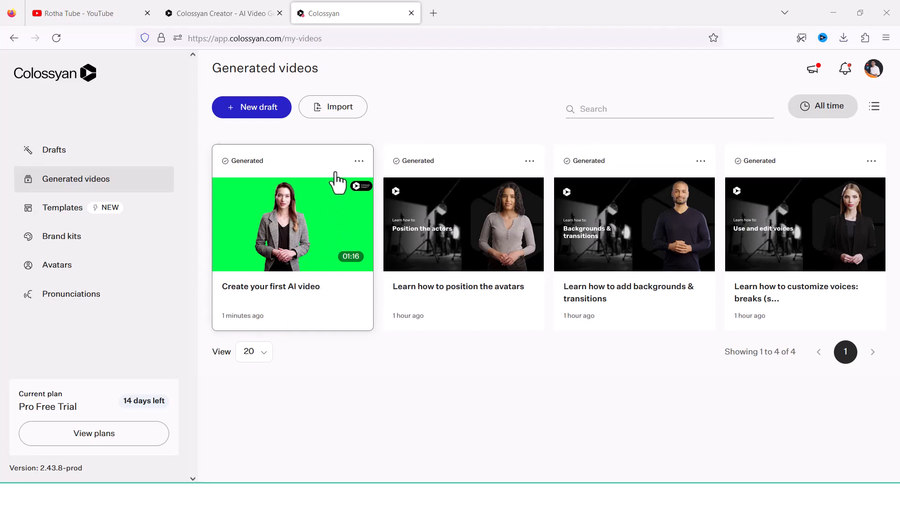
{"action": "left_click", "coordinate": [358, 160]}
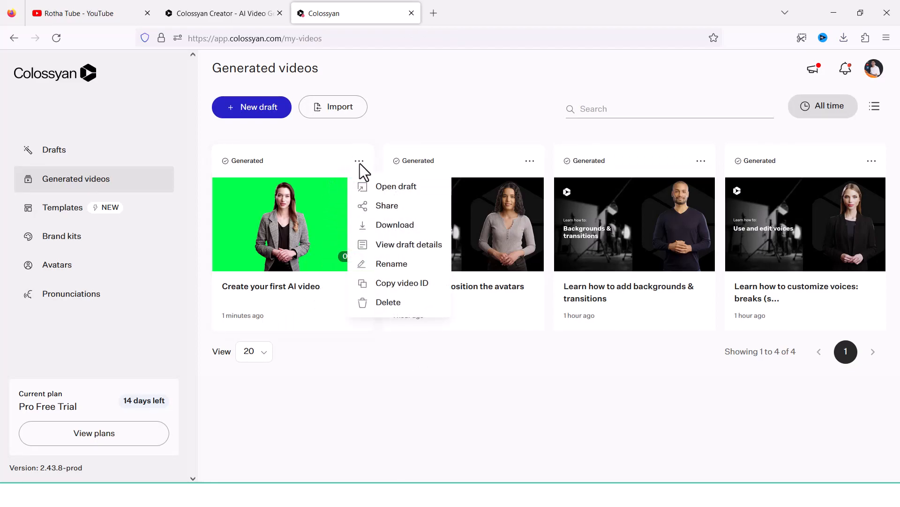
{"action": "left_click", "coordinate": [394, 224]}
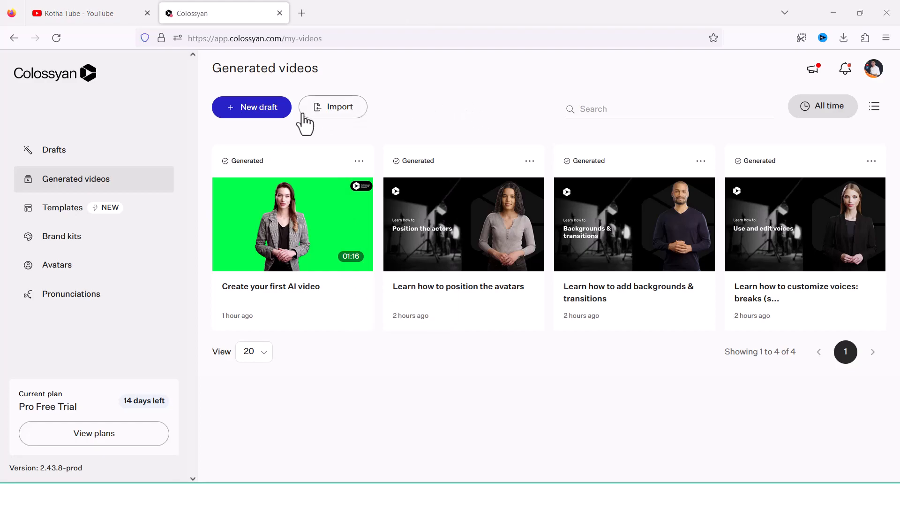
Step: Browse the full avatar library, looking through the presenters in the Starter and Pro plans
{"action": "left_click", "coordinate": [68, 276]}
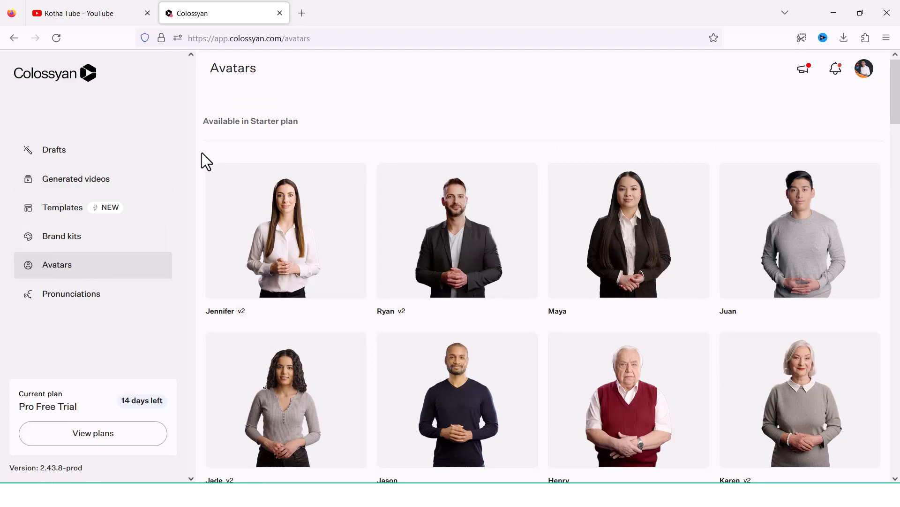
{"action": "scroll", "coordinate": [203, 201], "scroll_direction": "down", "scroll_amount": 6}
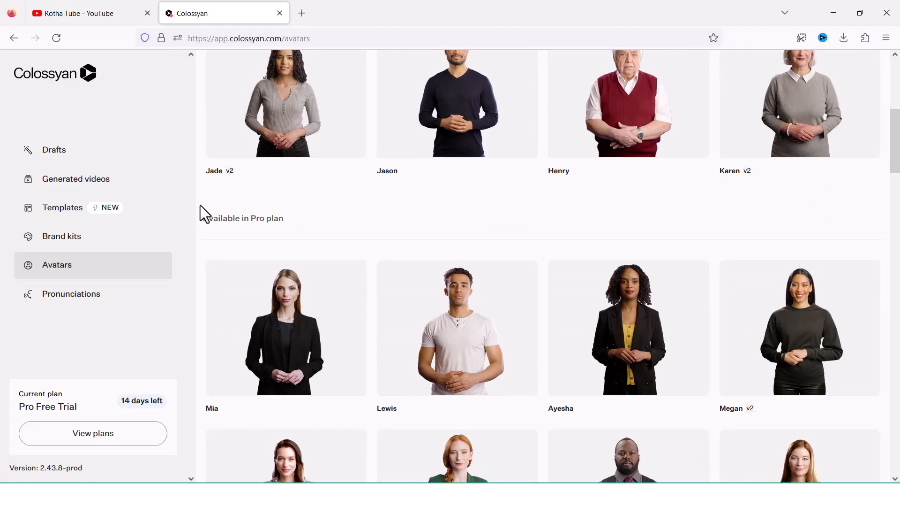
{"action": "scroll", "coordinate": [200, 205], "scroll_direction": "down", "scroll_amount": 6}
{"action": "scroll", "coordinate": [202, 208], "scroll_direction": "down", "scroll_amount": 2}
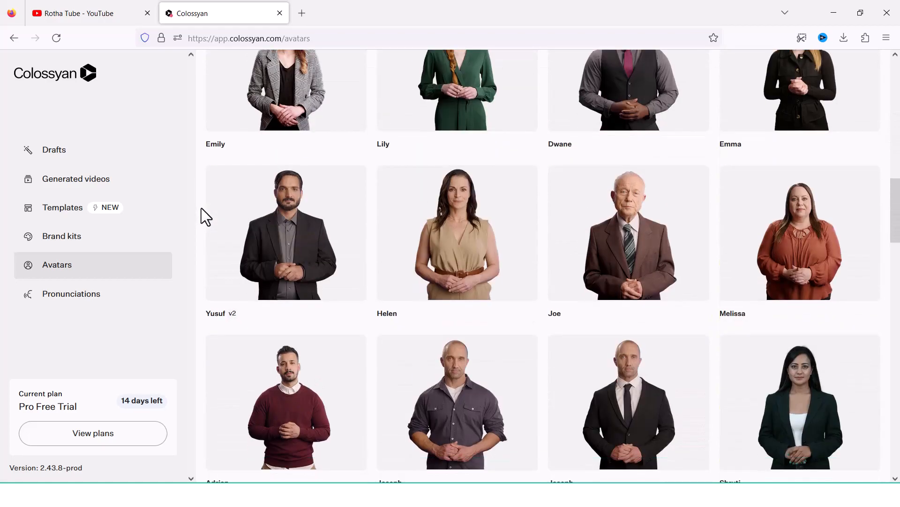
{"action": "scroll", "coordinate": [203, 209], "scroll_direction": "down", "scroll_amount": 3}
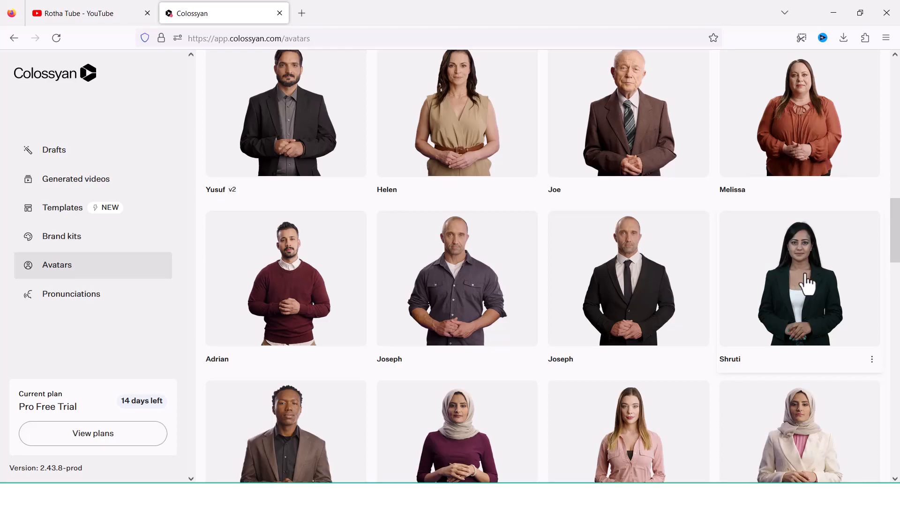
{"action": "scroll", "coordinate": [899, 315], "scroll_direction": "down", "scroll_amount": 4}
{"action": "scroll", "coordinate": [888, 323], "scroll_direction": "down", "scroll_amount": 6}
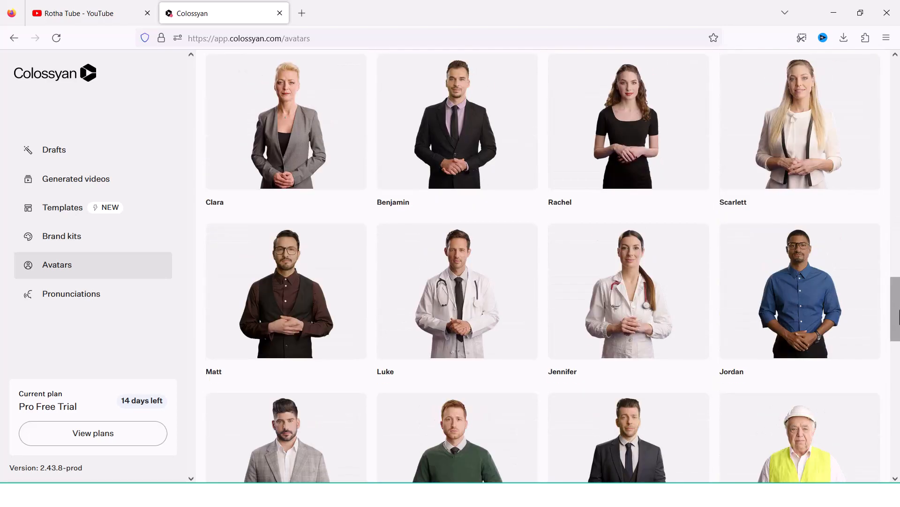
{"action": "scroll", "coordinate": [899, 315], "scroll_direction": "down", "scroll_amount": 17}
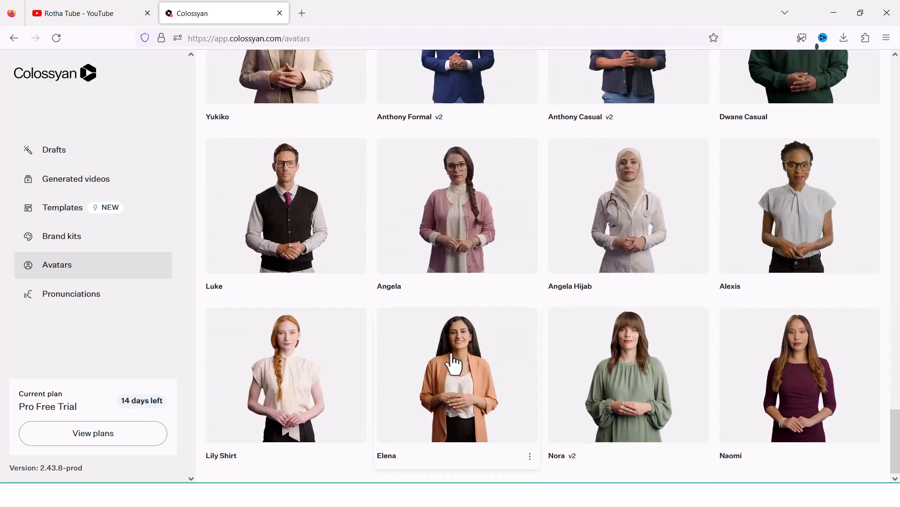
Step: Create a new draft with the Elena avatar and upload the fliki-section audio as its voice track
{"action": "left_click", "coordinate": [462, 368]}
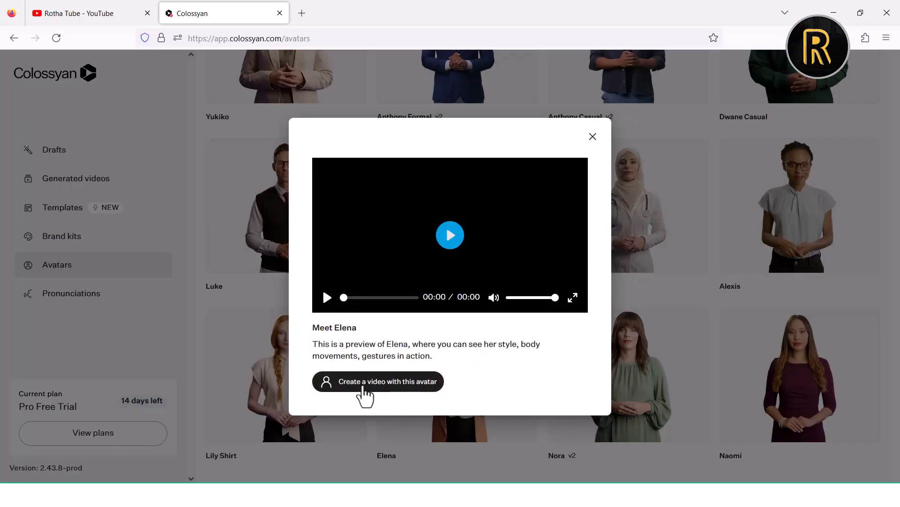
{"action": "left_click", "coordinate": [392, 386]}
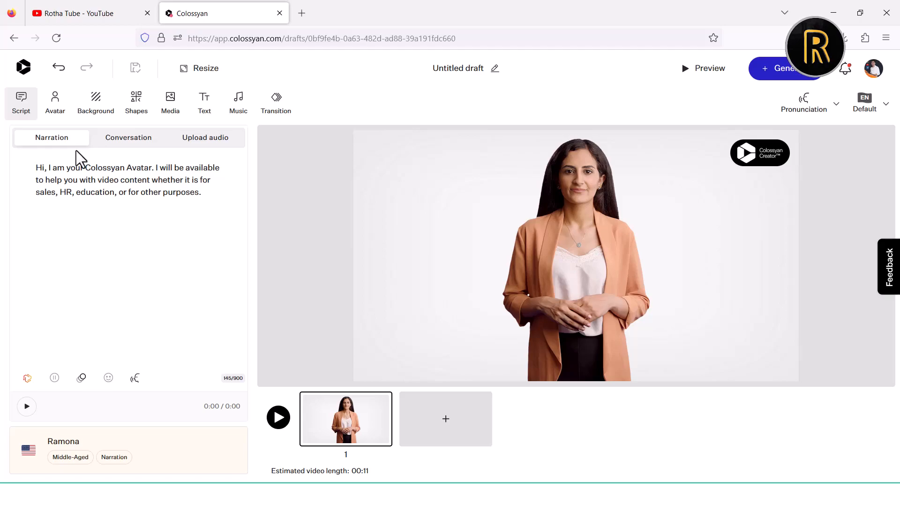
{"action": "left_click", "coordinate": [130, 141]}
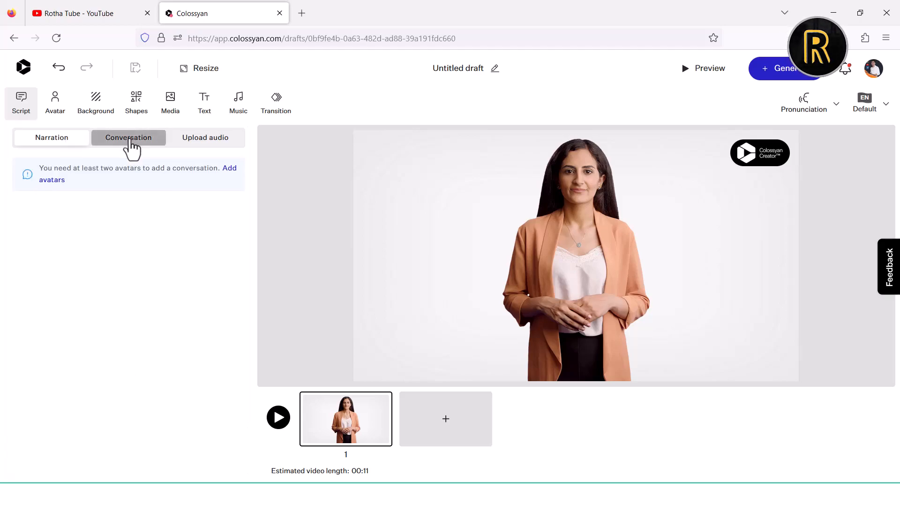
{"action": "left_click", "coordinate": [194, 142]}
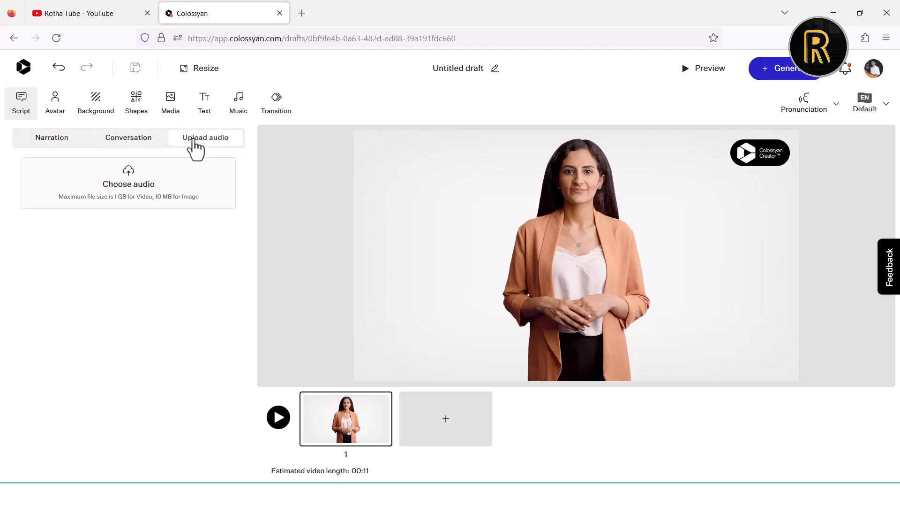
{"action": "left_click", "coordinate": [132, 190]}
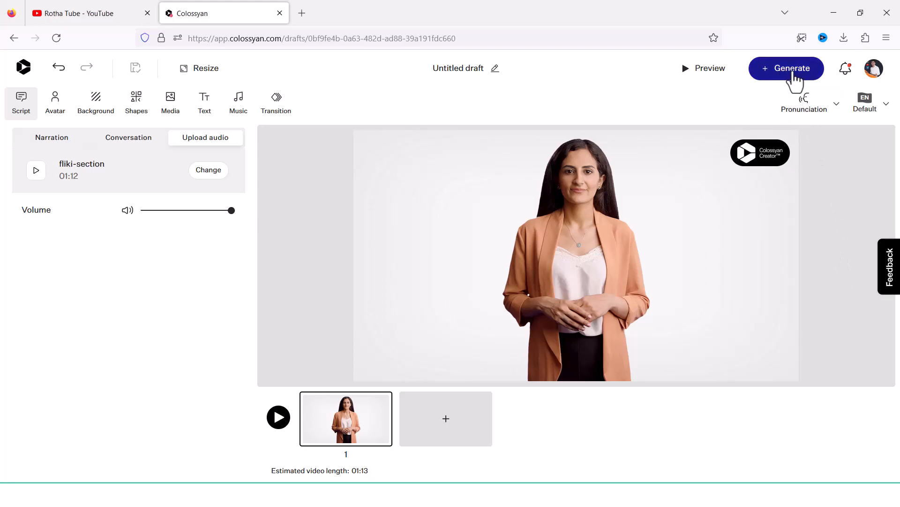
Step: Generate the Elena avatar video and download the finished file
{"action": "left_click", "coordinate": [794, 73]}
{"action": "left_click", "coordinate": [510, 381]}
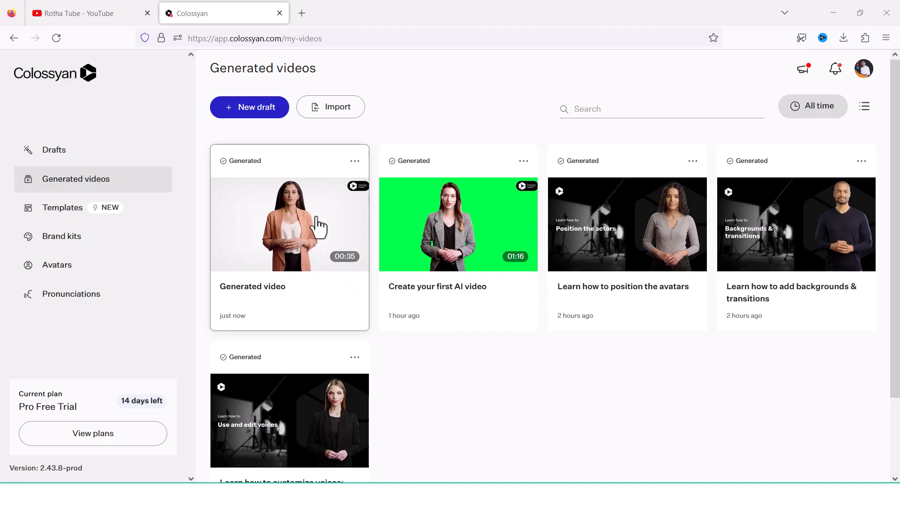
{"action": "left_click", "coordinate": [355, 162]}
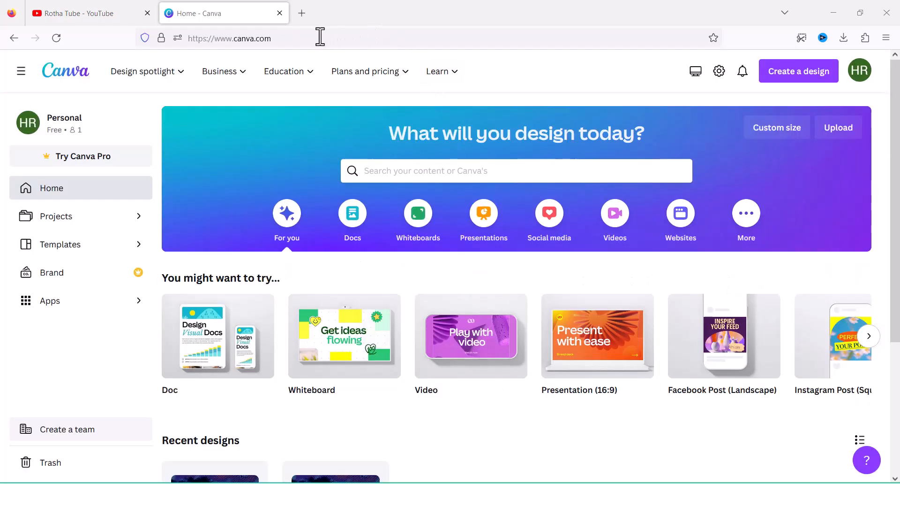
Step: Switch to Canva and create a blank video design
{"action": "mouse_move", "coordinate": [226, 72]}
{"action": "left_click", "coordinate": [792, 78]}
{"action": "left_click", "coordinate": [682, 203]}
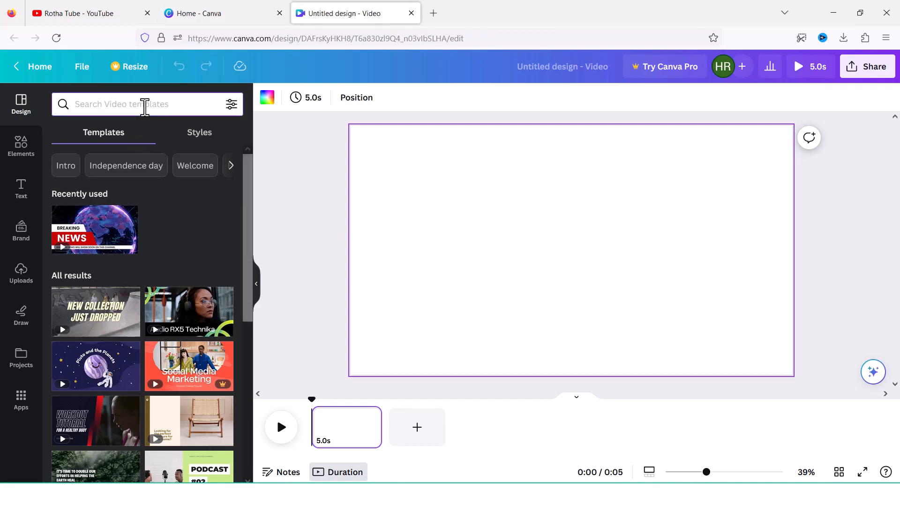
Step: Search the video templates for "news" and apply the white, red and blue Breaking News template with the world map to the first page
{"action": "type", "text": "news"}
{"action": "key", "text": "Return"}
{"action": "scroll", "coordinate": [249, 223], "scroll_direction": "down", "scroll_amount": 2}
{"action": "left_click_drag", "start_coordinate": [248, 224], "coordinate": [252, 319]}
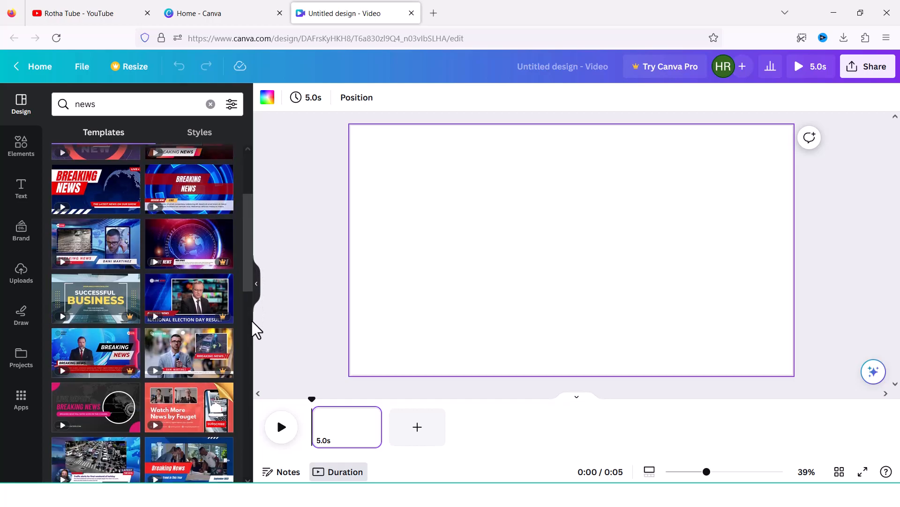
{"action": "scroll", "coordinate": [251, 281], "scroll_direction": "down", "scroll_amount": 3}
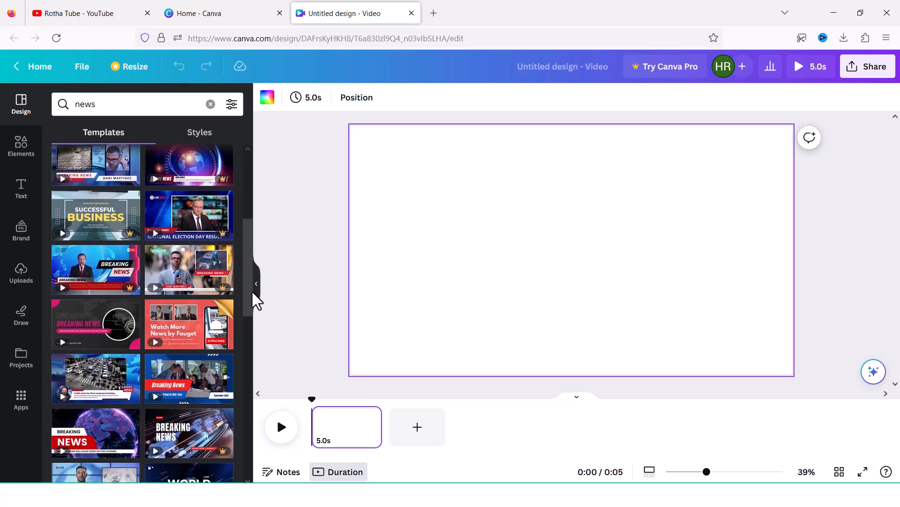
{"action": "left_click_drag", "start_coordinate": [252, 297], "coordinate": [258, 221]}
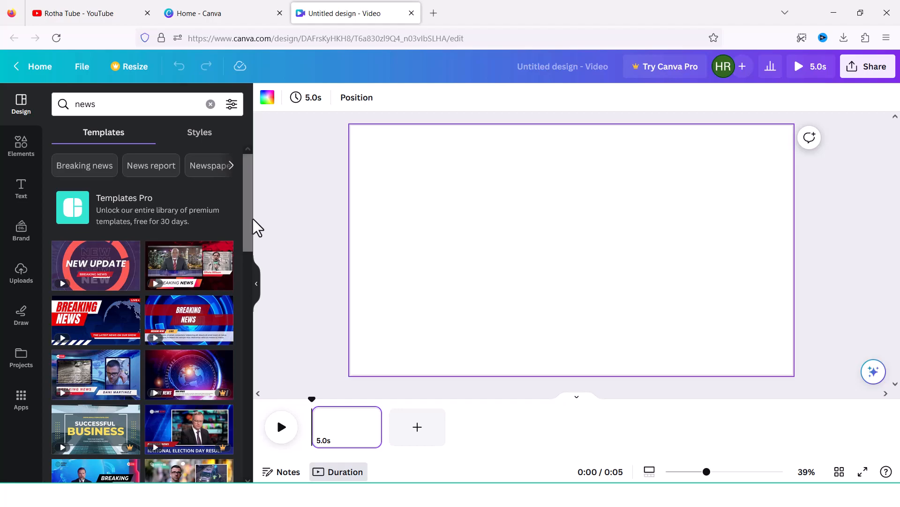
{"action": "scroll", "coordinate": [246, 226], "scroll_direction": "down", "scroll_amount": 1}
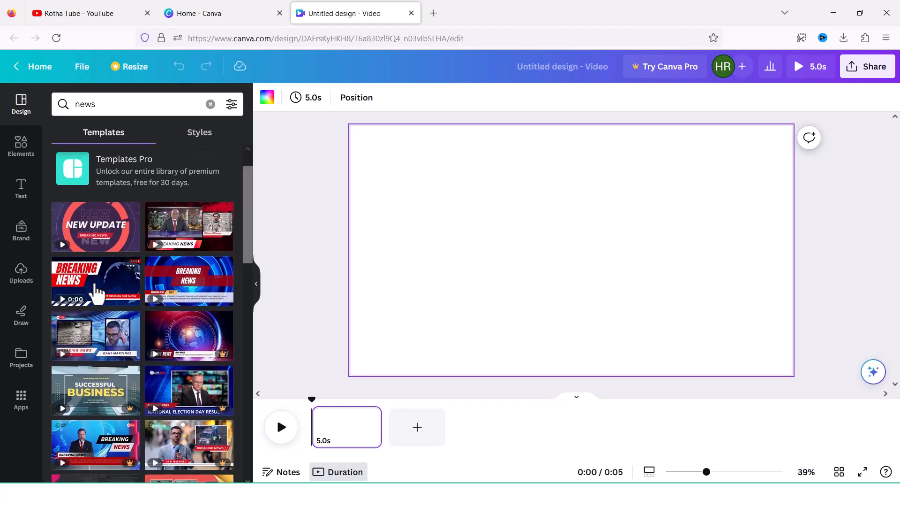
{"action": "left_click", "coordinate": [93, 295]}
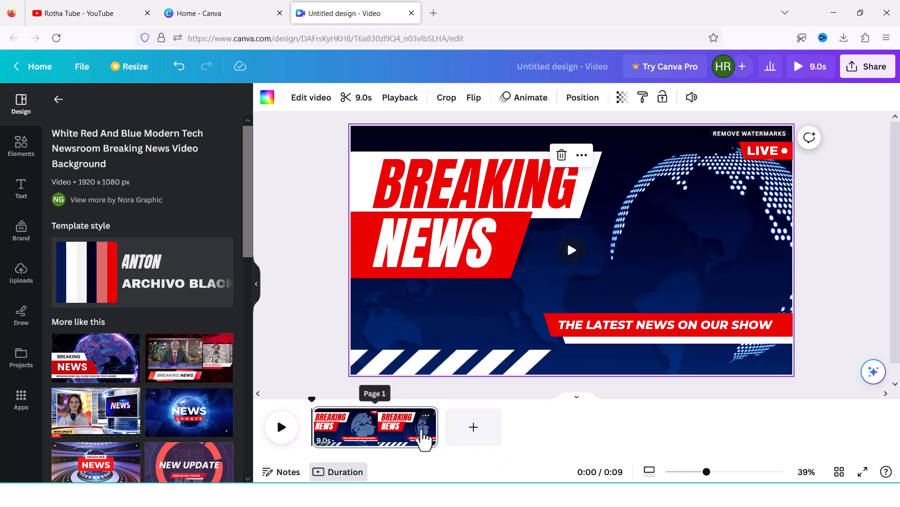
Step: Add a second page and apply the "Blue Modern Breaking News Video" template to it
{"action": "left_click", "coordinate": [473, 426]}
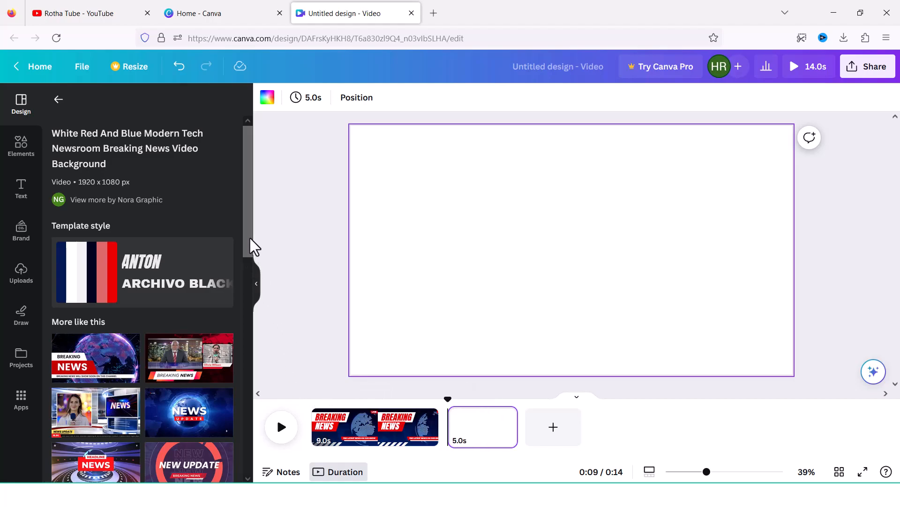
{"action": "scroll", "coordinate": [249, 244], "scroll_direction": "down", "scroll_amount": 3}
{"action": "left_click_drag", "start_coordinate": [251, 285], "coordinate": [250, 384]}
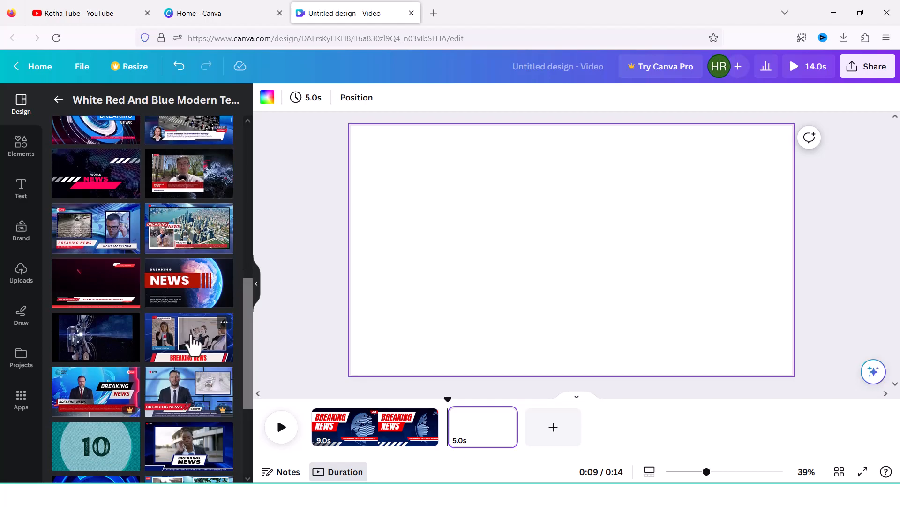
{"action": "left_click", "coordinate": [193, 345]}
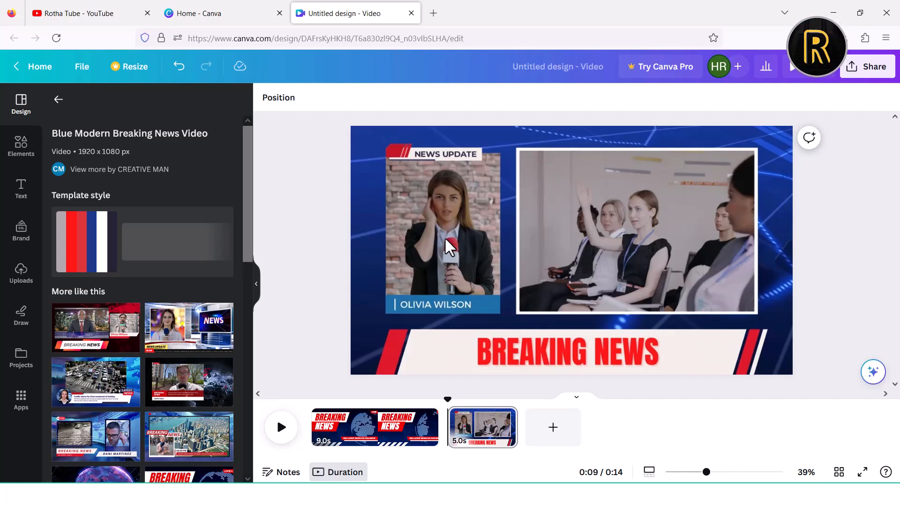
Step: Upload the files "Generated video.mp4" and "Create your first AI video.mp4" from the Downloads folder to the design
{"action": "left_click", "coordinate": [446, 235]}
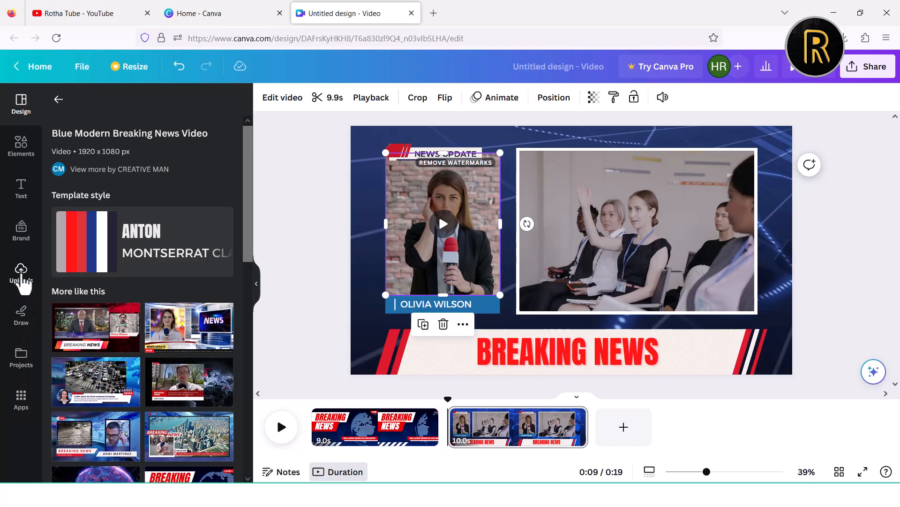
{"action": "left_click", "coordinate": [21, 275]}
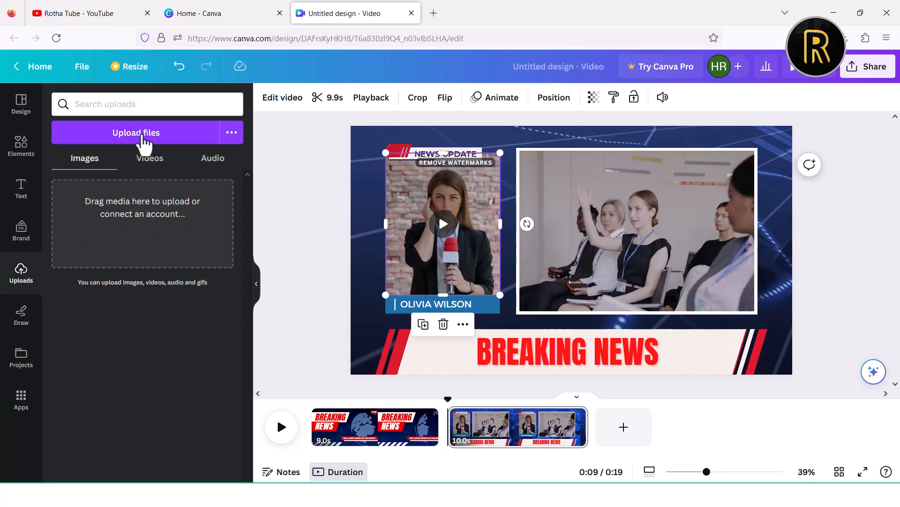
{"action": "left_click", "coordinate": [139, 137]}
{"action": "left_click", "coordinate": [222, 204], "text": "ctrl"}
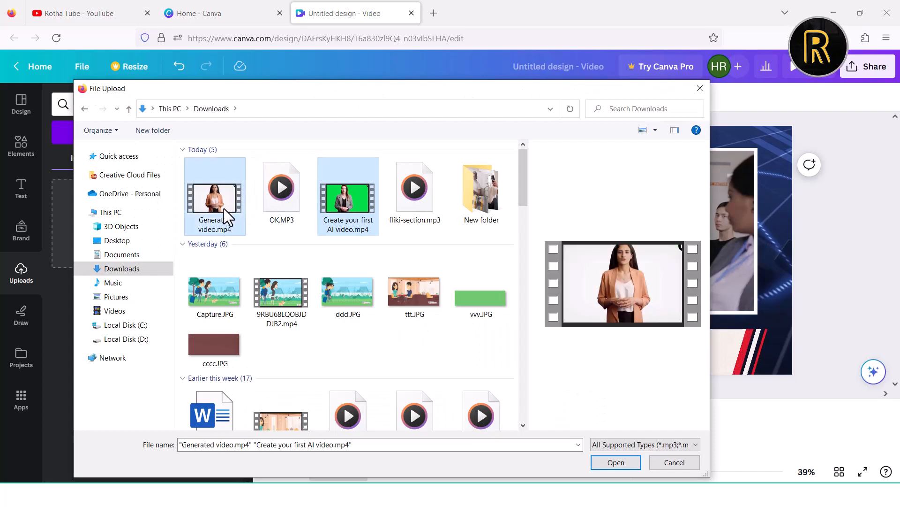
{"action": "key", "text": "Return"}
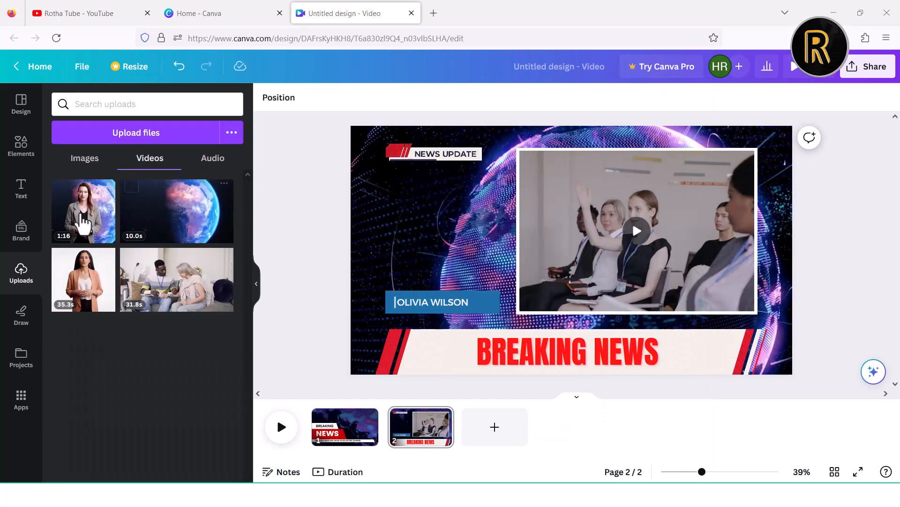
Step: Place the 1:16 presenter video on page 2, sized about 521 × 563, between the NEWS UPDATE label and the blue name label
{"action": "left_click_drag", "start_coordinate": [77, 220], "coordinate": [439, 253]}
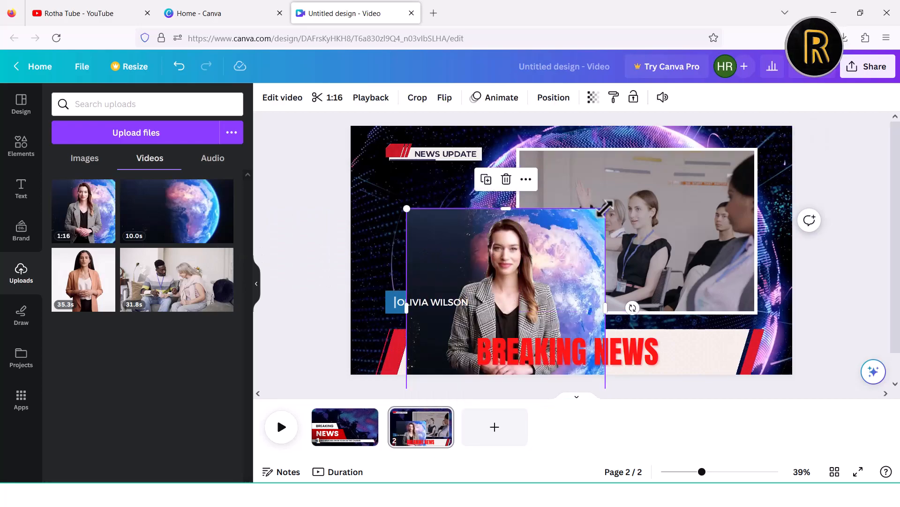
{"action": "left_click_drag", "start_coordinate": [606, 208], "coordinate": [514, 275]}
{"action": "left_click_drag", "start_coordinate": [486, 307], "coordinate": [463, 181]}
{"action": "left_click_drag", "start_coordinate": [442, 283], "coordinate": [443, 292]}
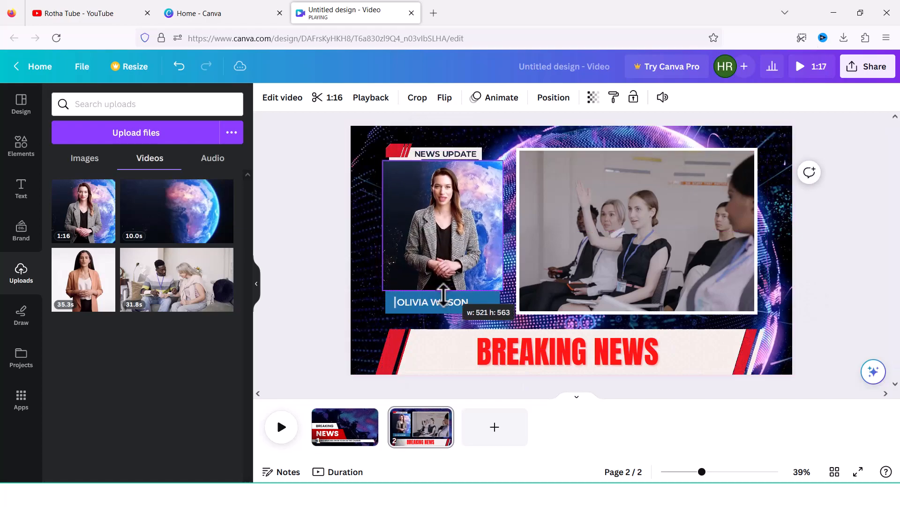
{"action": "left_click_drag", "start_coordinate": [450, 240], "coordinate": [449, 240]}
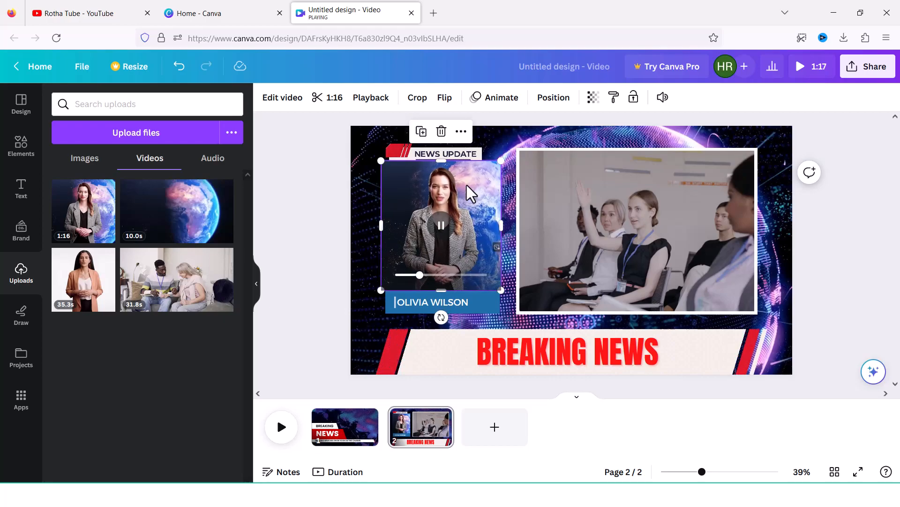
Step: Replace the seated audience clip on page 2 with the uploaded 31.8-second clip of two people on a sofa
{"action": "left_click", "coordinate": [654, 214]}
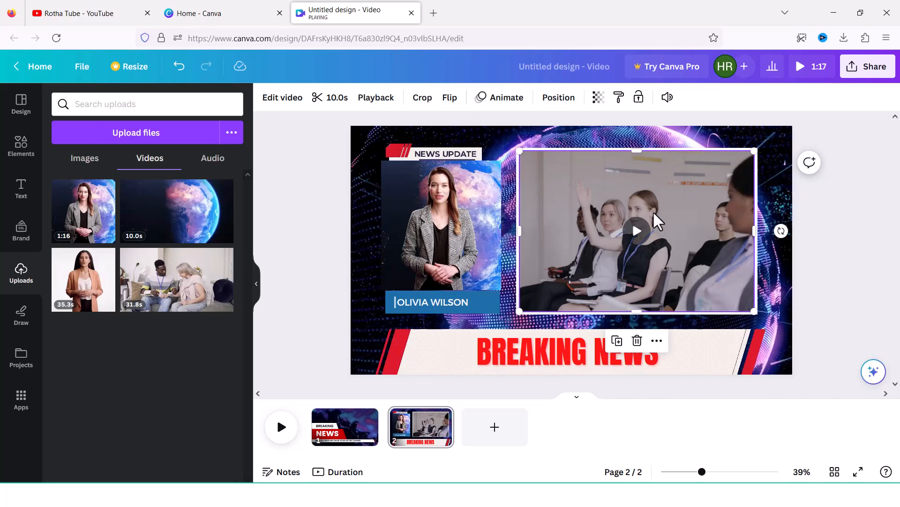
{"action": "key", "text": "Delete"}
{"action": "left_click_drag", "start_coordinate": [180, 267], "coordinate": [680, 223]}
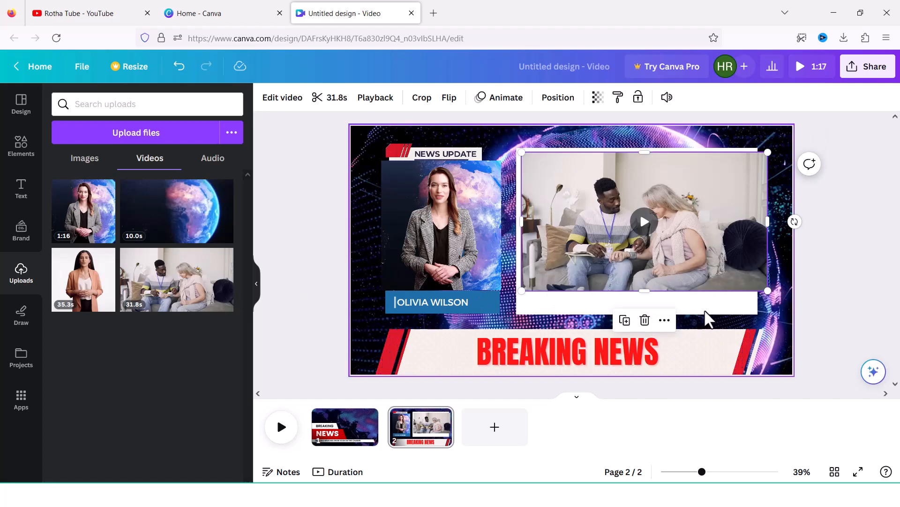
Step: Resize the white frame on page 2 to fit evenly around the sofa clip
{"action": "left_click", "coordinate": [657, 311]}
{"action": "left_click_drag", "start_coordinate": [641, 315], "coordinate": [647, 301]}
{"action": "left_click_drag", "start_coordinate": [758, 223], "coordinate": [772, 225]}
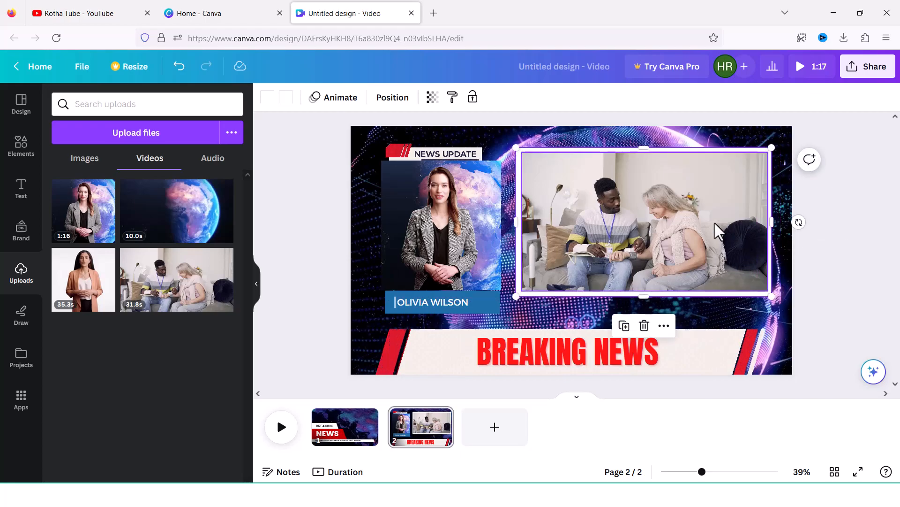
{"action": "left_click", "coordinate": [835, 270]}
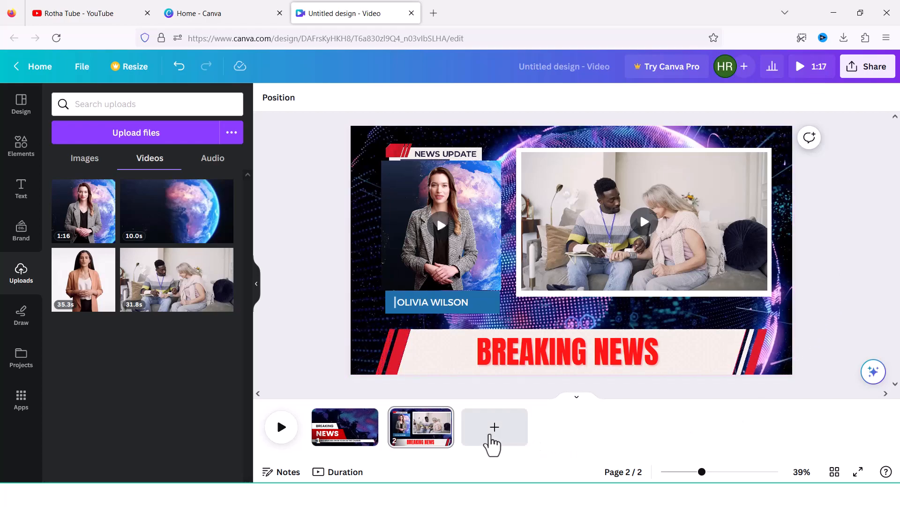
Step: Add a third page and apply the "Breaking News Video" template with the aerial city footage to it
{"action": "left_click", "coordinate": [484, 434]}
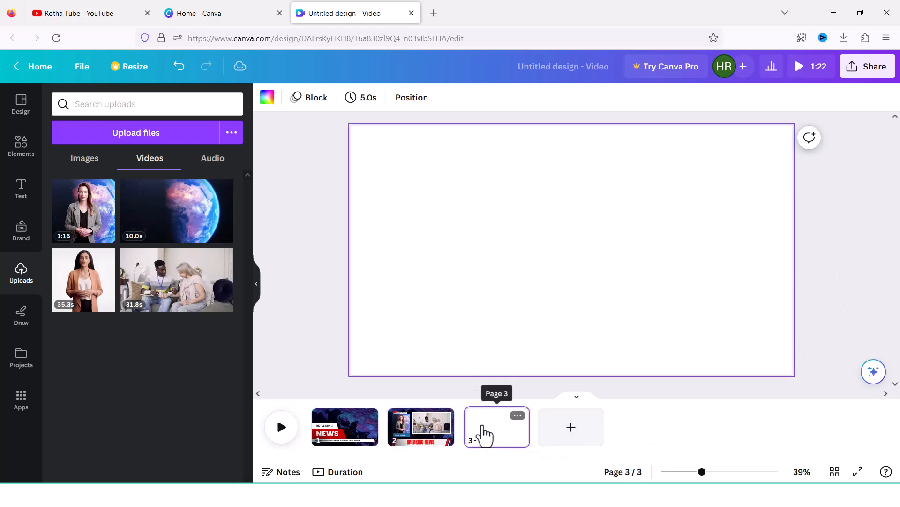
{"action": "left_click", "coordinate": [28, 114]}
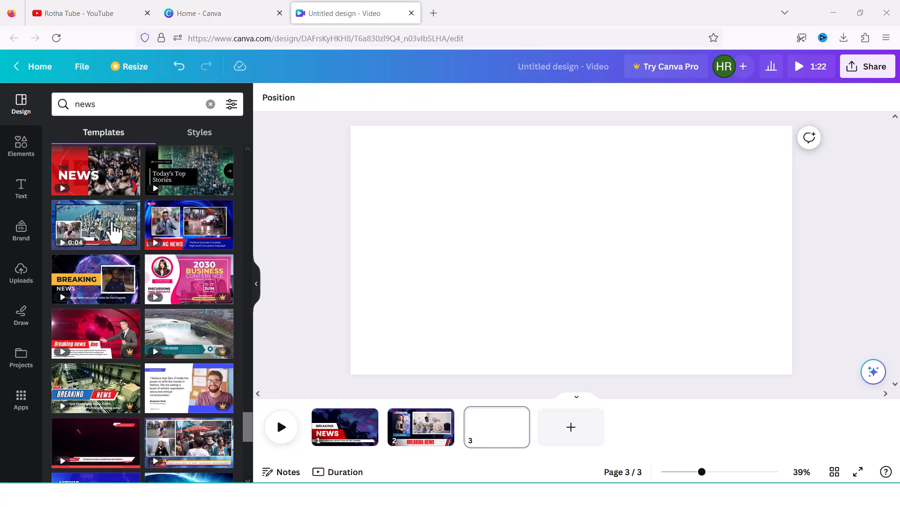
{"action": "left_click", "coordinate": [114, 225]}
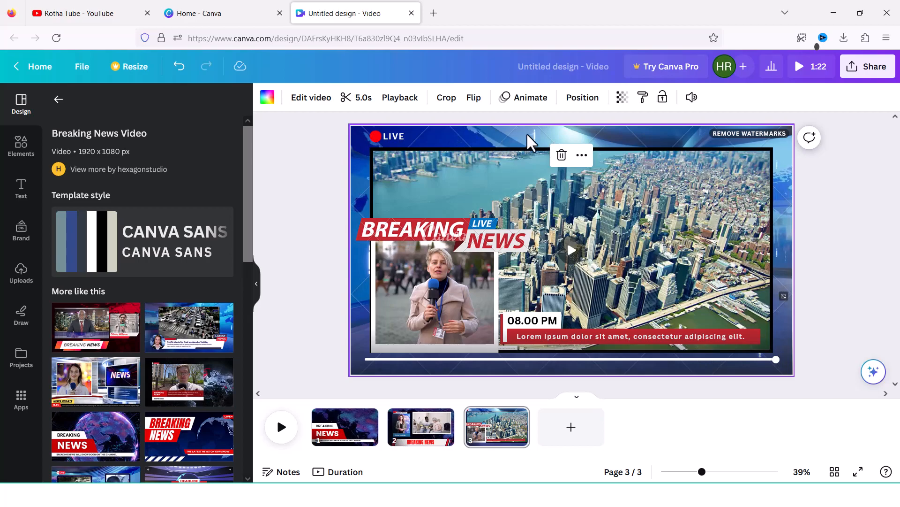
Step: Replace the blue world-map studio background on page 3 with the uploaded 10.0-second Earth video, set as the page background
{"action": "double_click", "coordinate": [463, 132]}
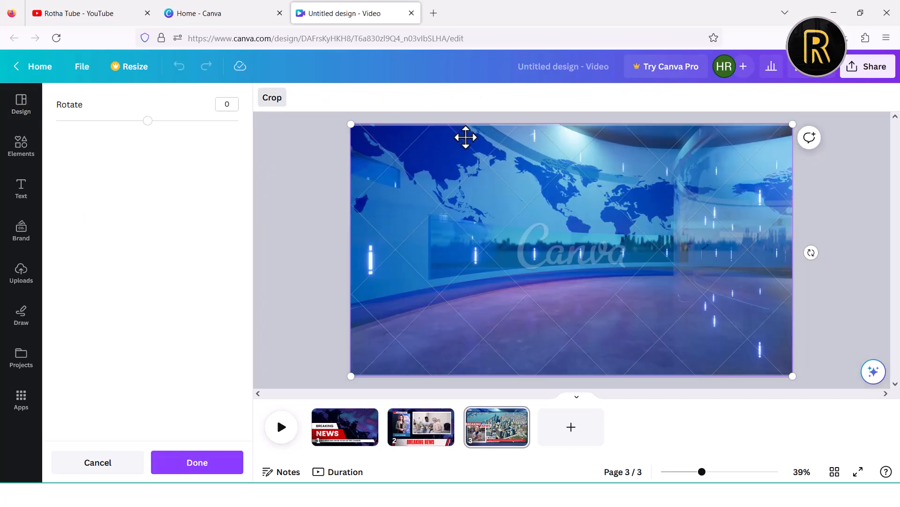
{"action": "key", "text": "Delete"}
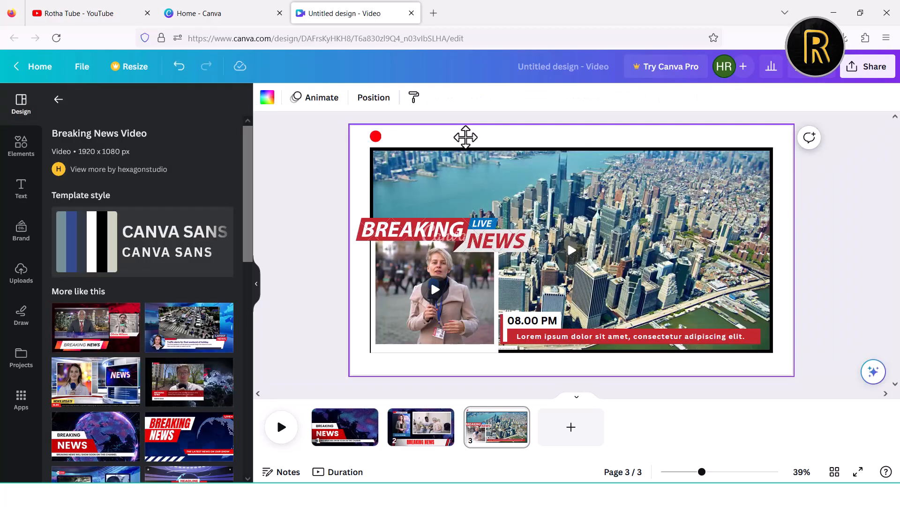
{"action": "left_click", "coordinate": [21, 272]}
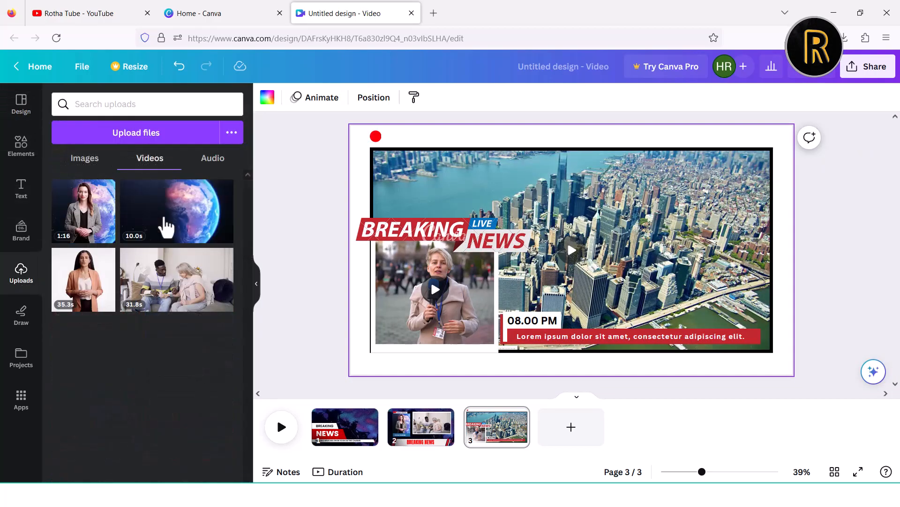
{"action": "left_click_drag", "start_coordinate": [186, 206], "coordinate": [366, 205]}
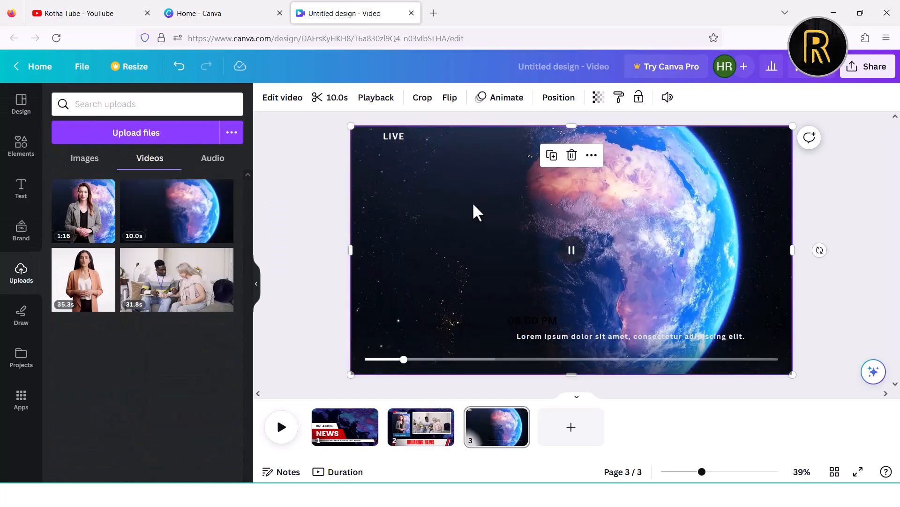
{"action": "right_click", "coordinate": [473, 206]}
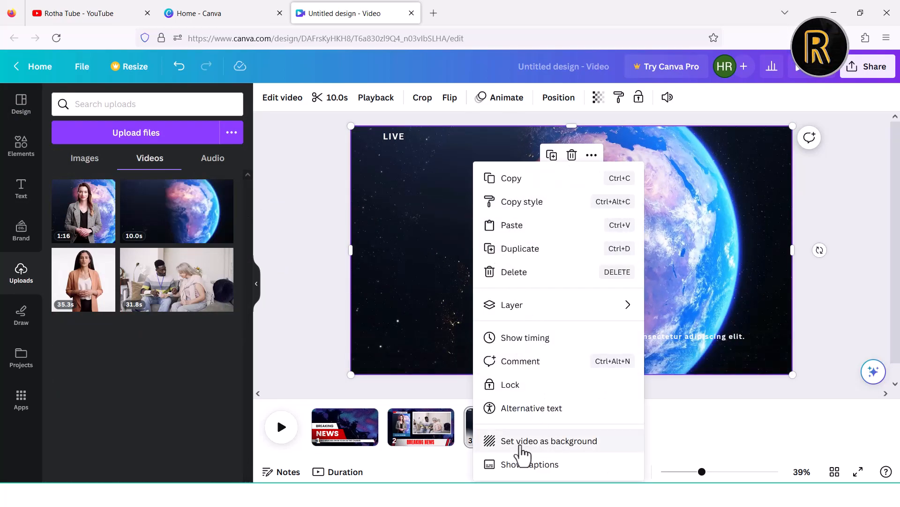
{"action": "left_click", "coordinate": [540, 440]}
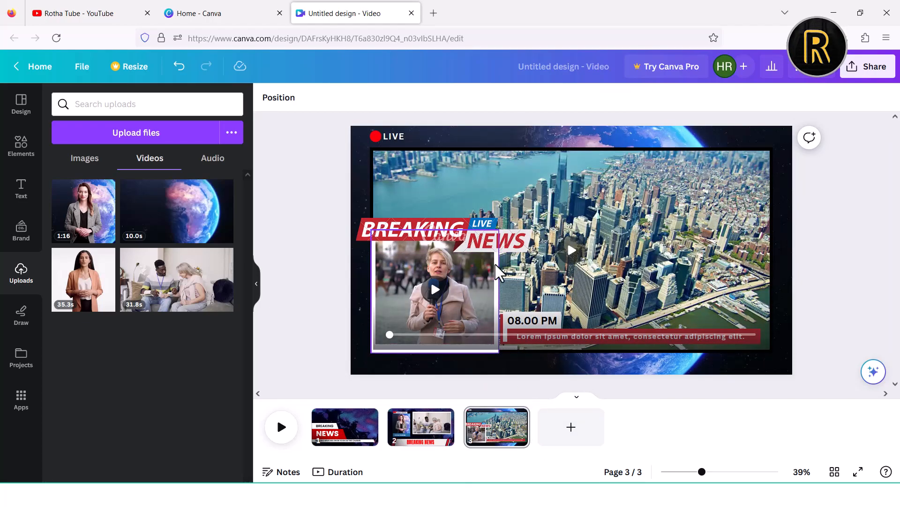
Step: Delete the red "BREAKING NEWS LIVE" banner graphic from page 3
{"action": "left_click", "coordinate": [429, 242]}
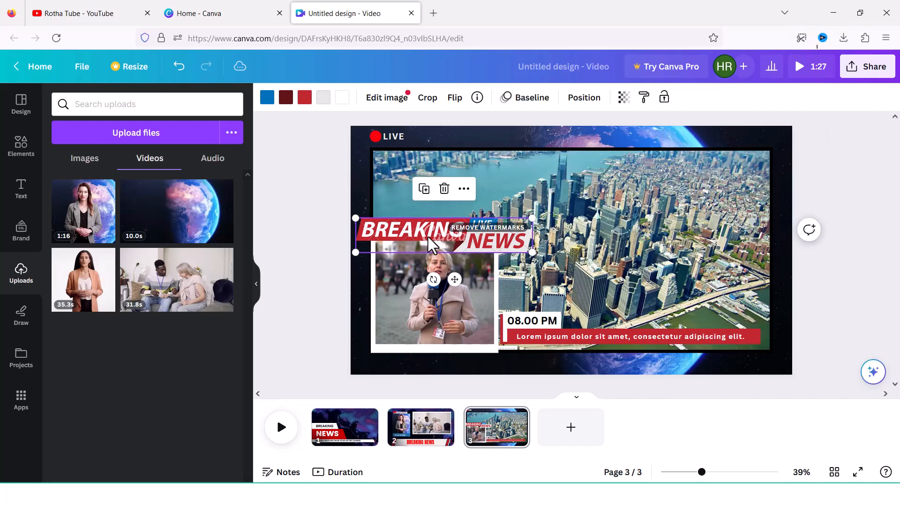
{"action": "left_click_drag", "start_coordinate": [436, 238], "coordinate": [453, 214]}
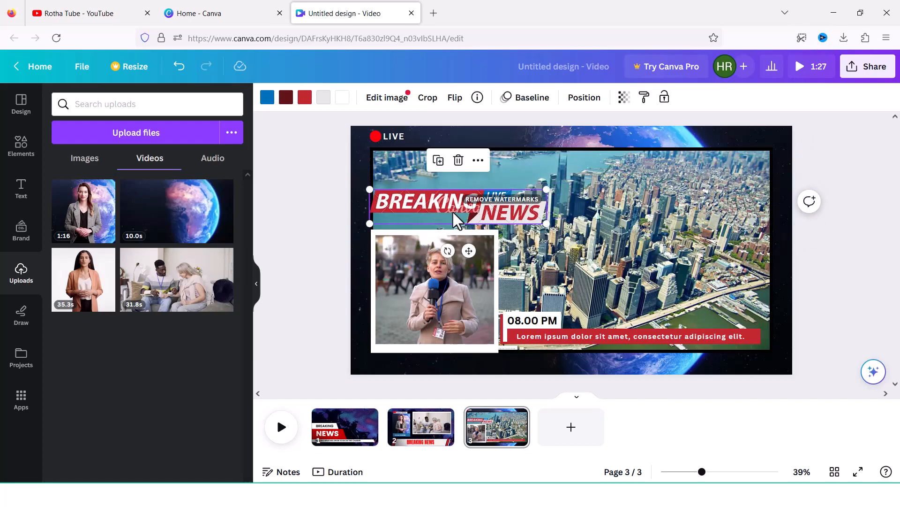
{"action": "key", "text": "Delete"}
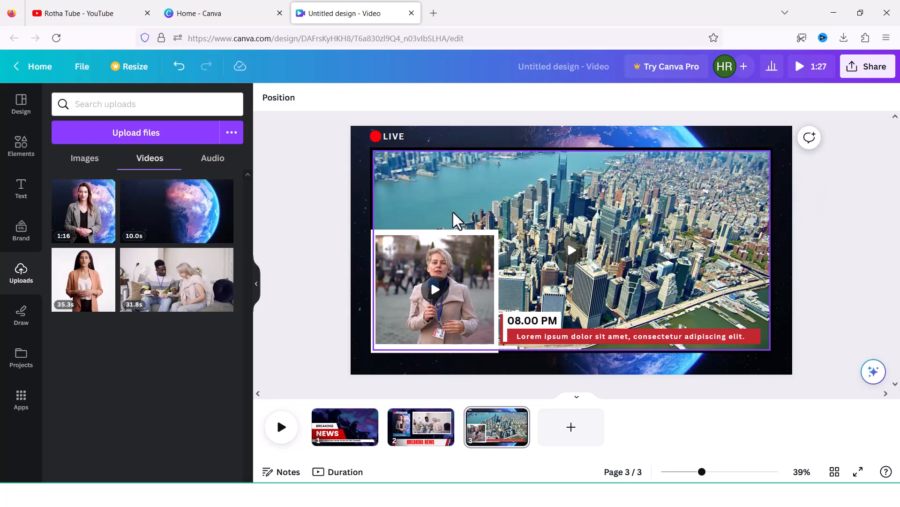
Step: Replace the reporter clip on page 3 with the uploaded 35.3-second presenter video and shorten the white frame to fit around it
{"action": "left_click", "coordinate": [455, 265]}
{"action": "key", "text": "Delete"}
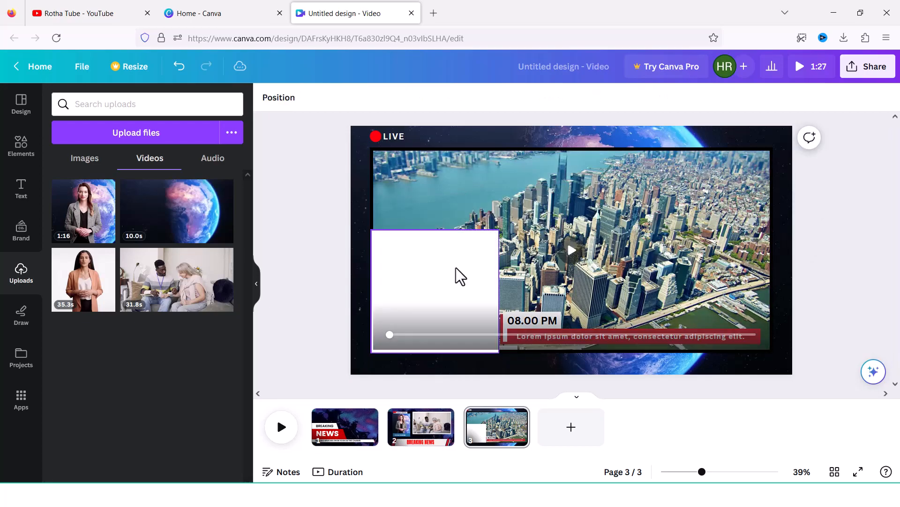
{"action": "left_click_drag", "start_coordinate": [80, 296], "coordinate": [480, 304]}
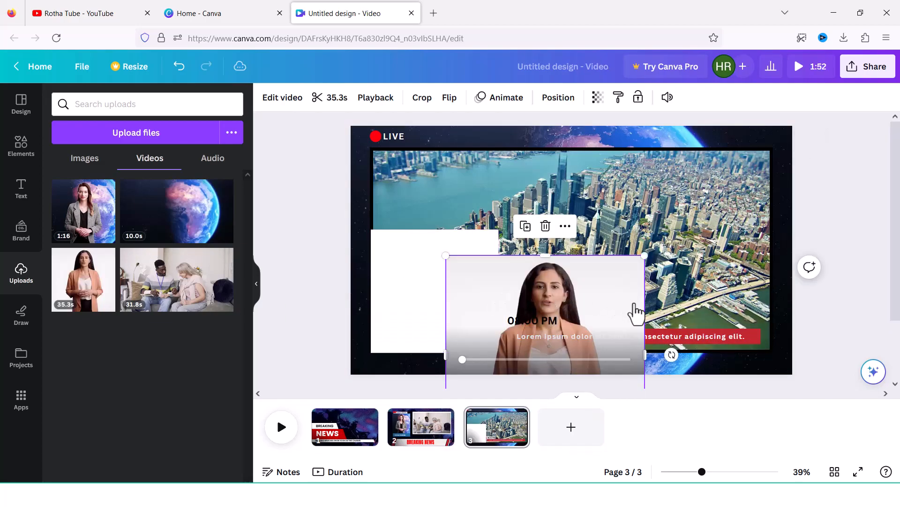
{"action": "left_click", "coordinate": [459, 239]}
{"action": "left_click_drag", "start_coordinate": [435, 235], "coordinate": [434, 248]}
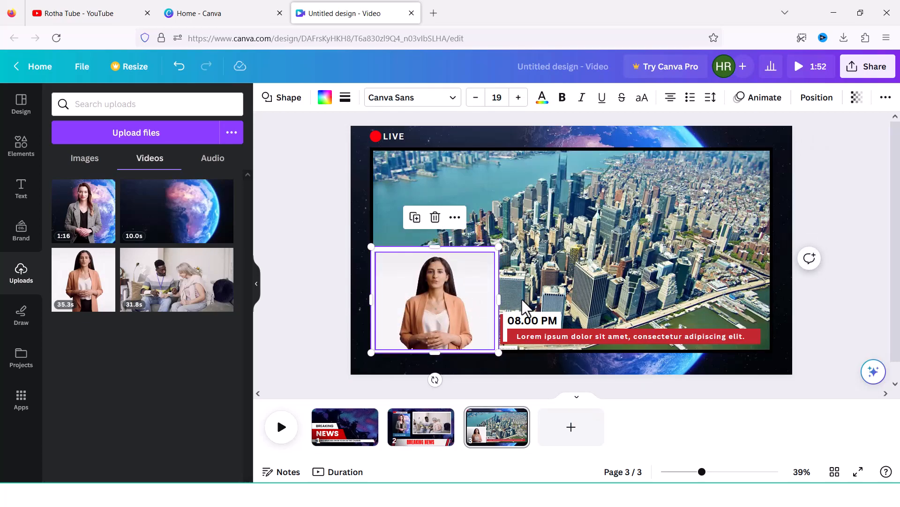
Step: Delete the aerial city footage from page 3, keeping the black panel behind it
{"action": "left_click", "coordinate": [365, 222]}
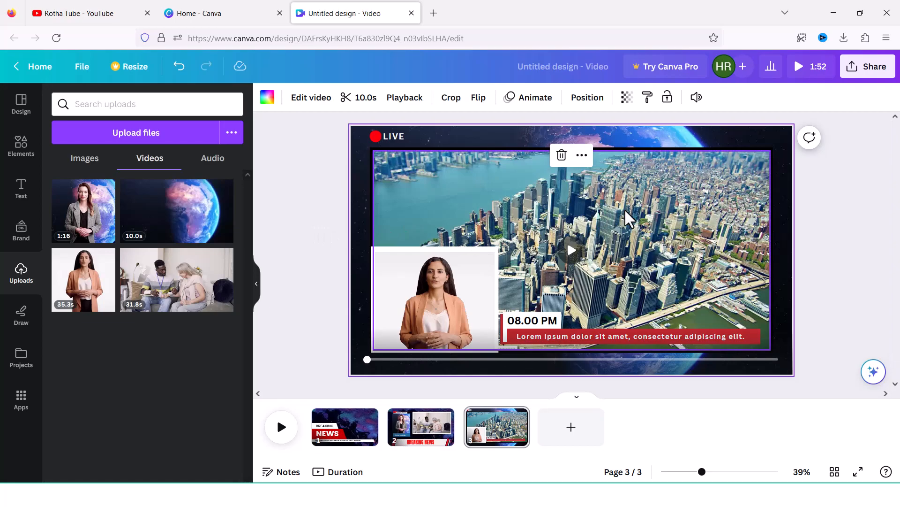
{"action": "left_click", "coordinate": [660, 210]}
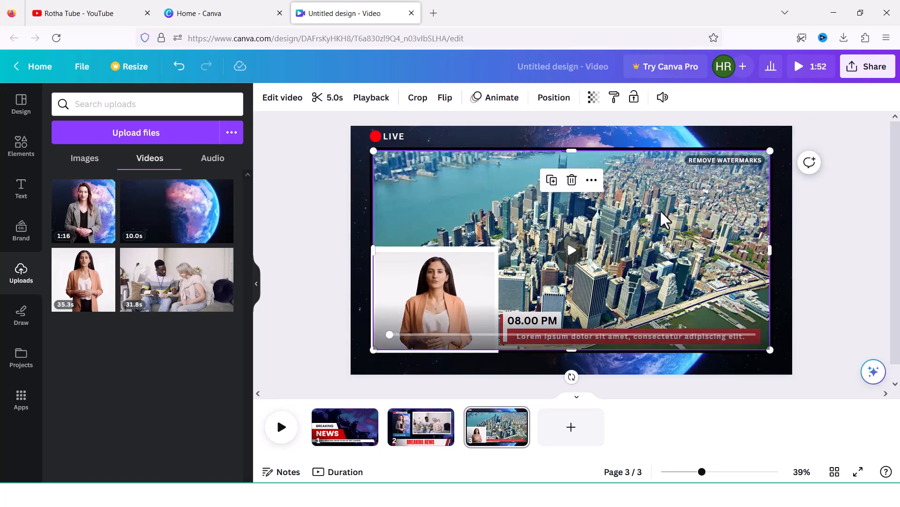
{"action": "key", "text": "Delete"}
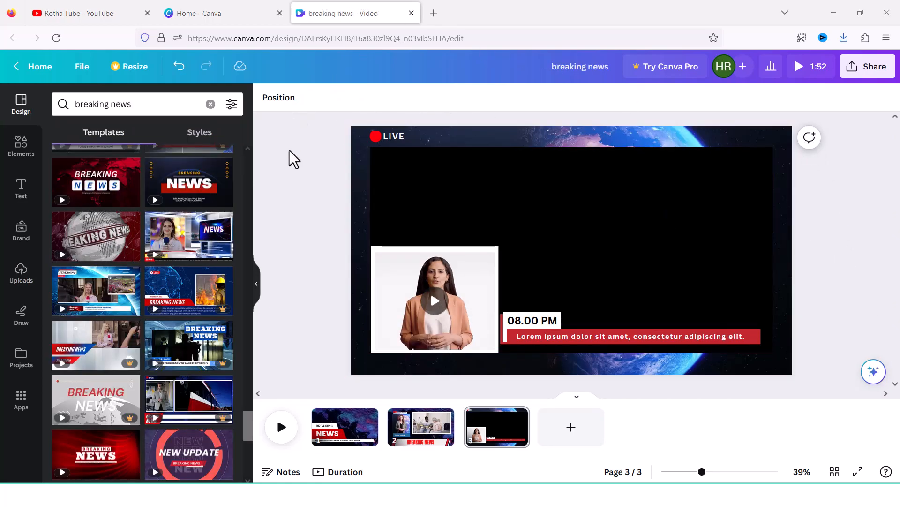
Step: Add a fourth page using the blue "STREAMING LIVE" breaking news template with the festival headline
{"action": "left_click_drag", "start_coordinate": [468, 413], "coordinate": [581, 432]}
{"action": "left_click_drag", "start_coordinate": [581, 431], "coordinate": [579, 432]}
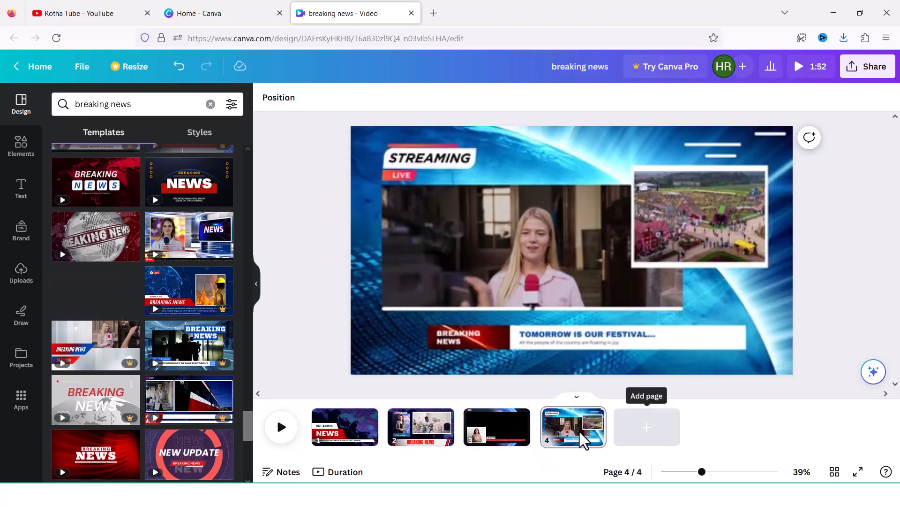